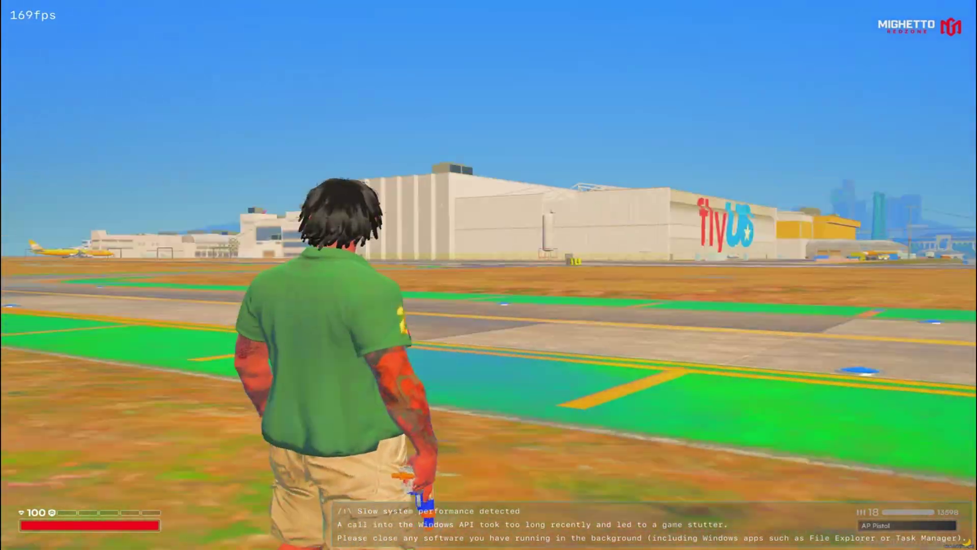
key("w")
key("w")
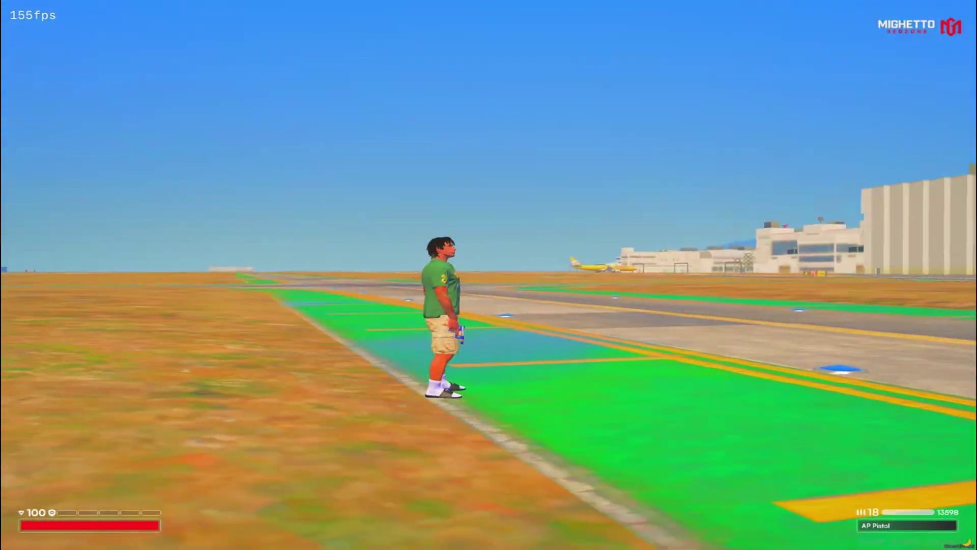
key("w")
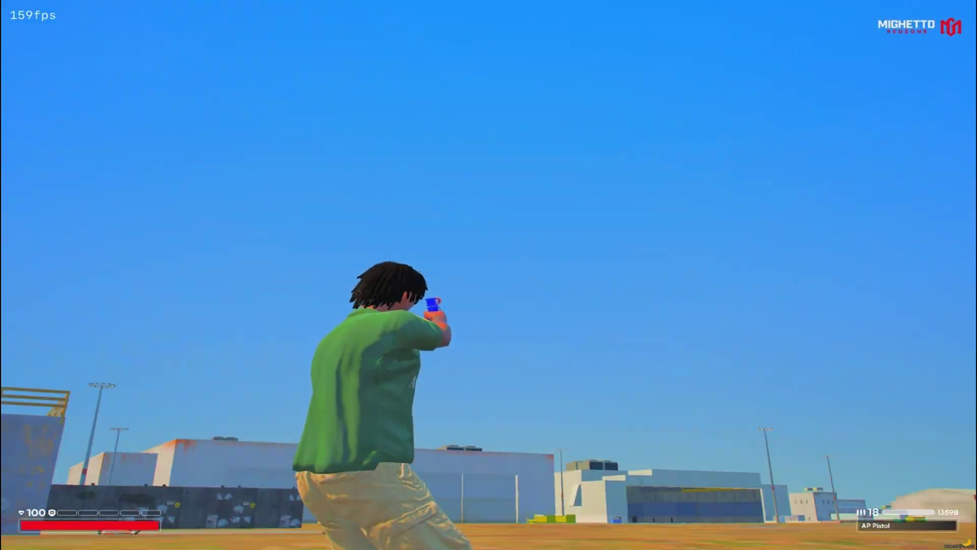
left_click(488, 275)
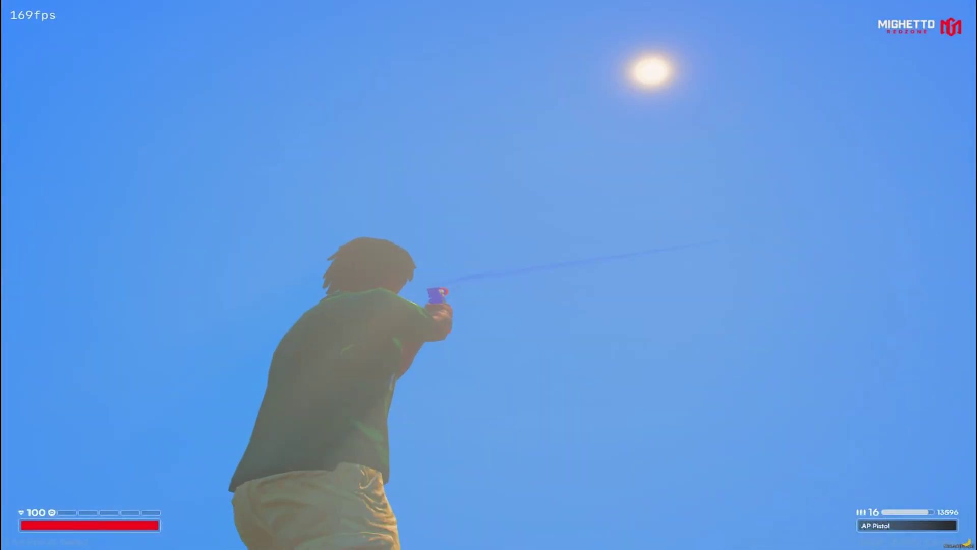
left_click(489, 275)
left_click(489, 275)
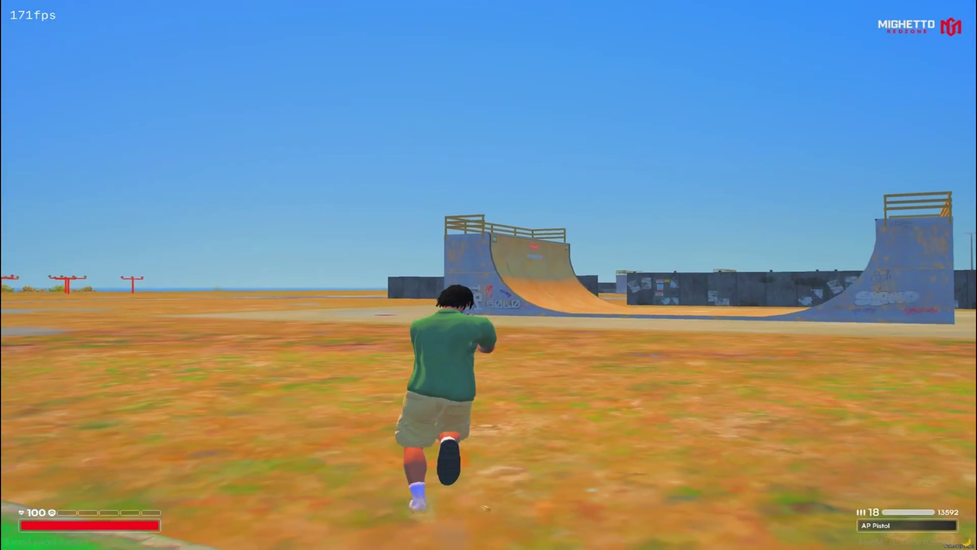
key("w")
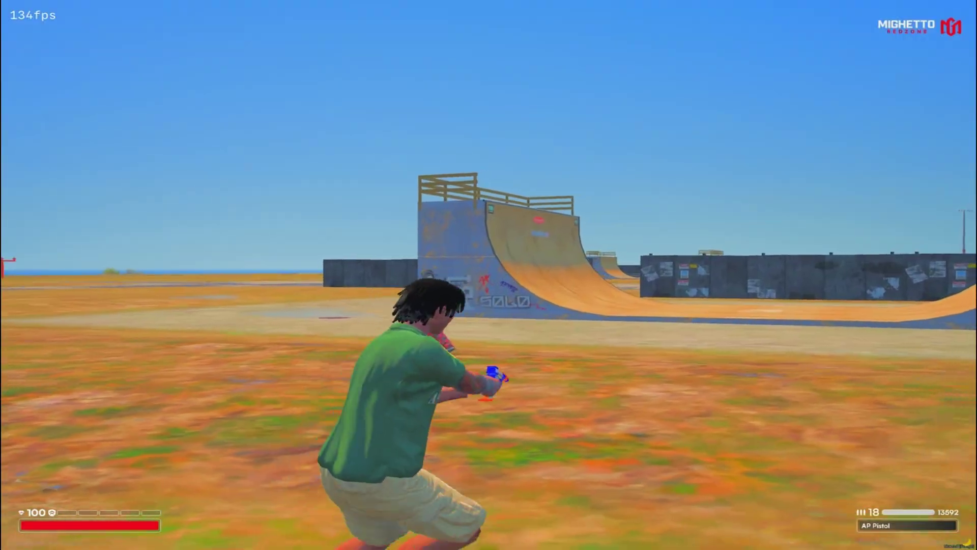
key("d")
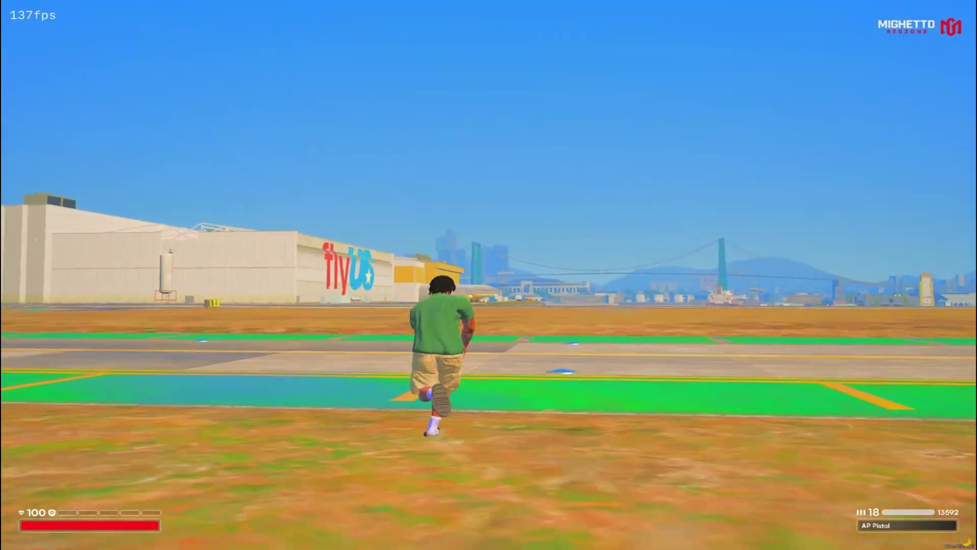
key("w")
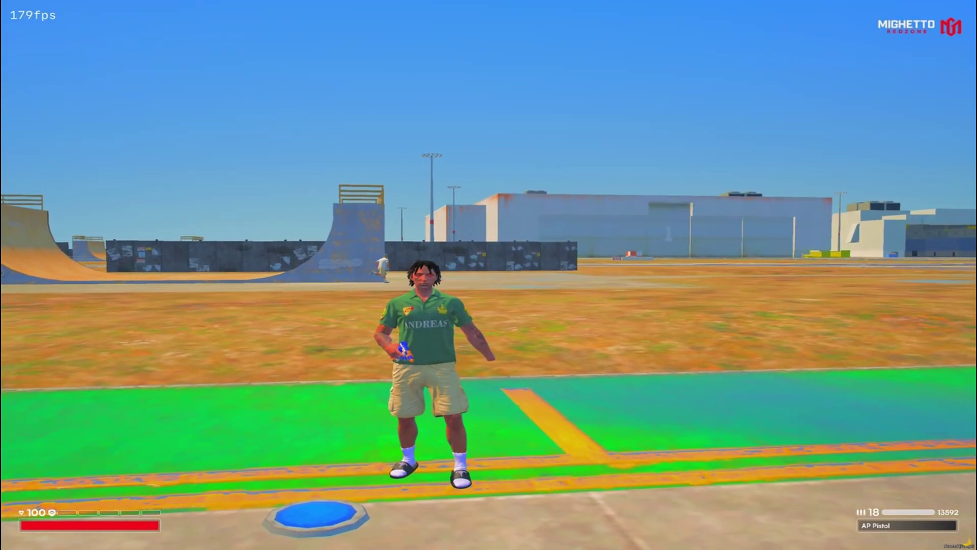
key("w")
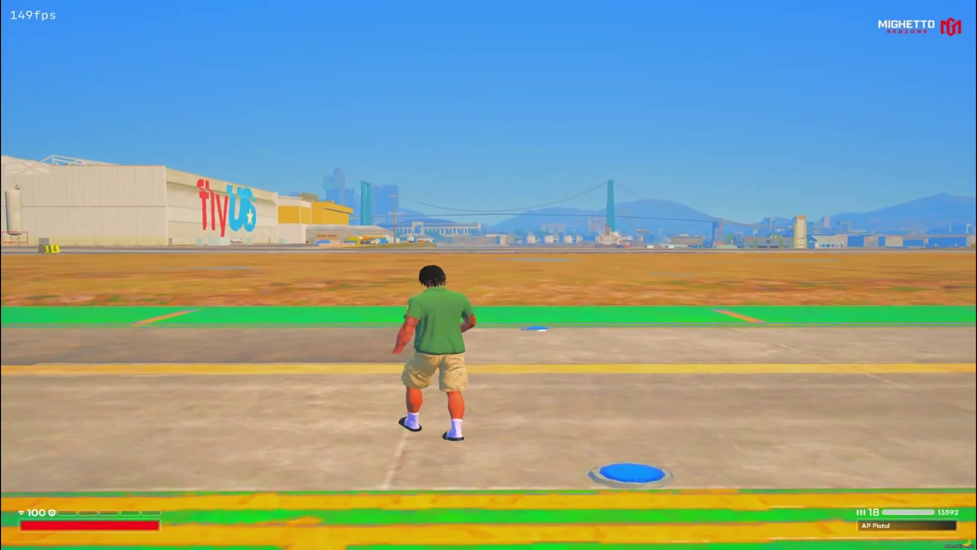
key("w")
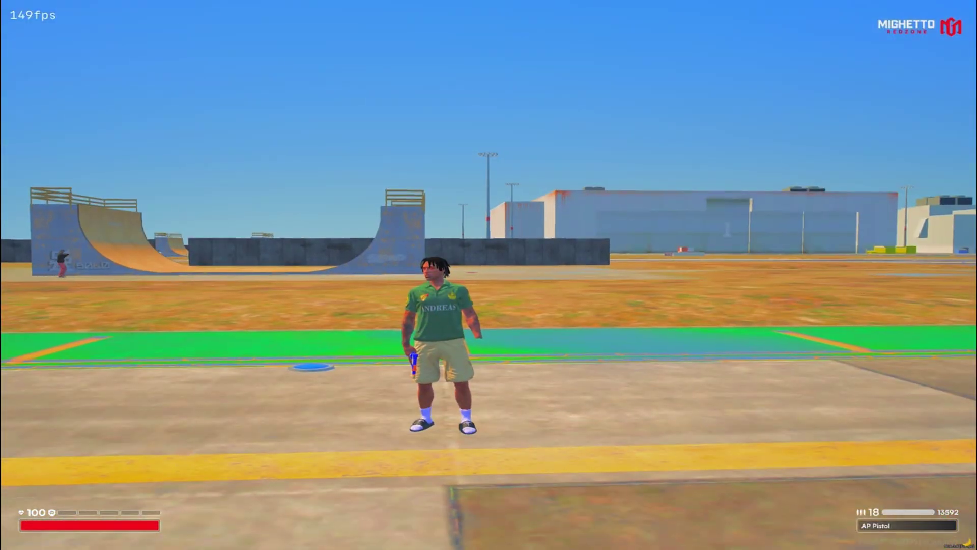
key("s")
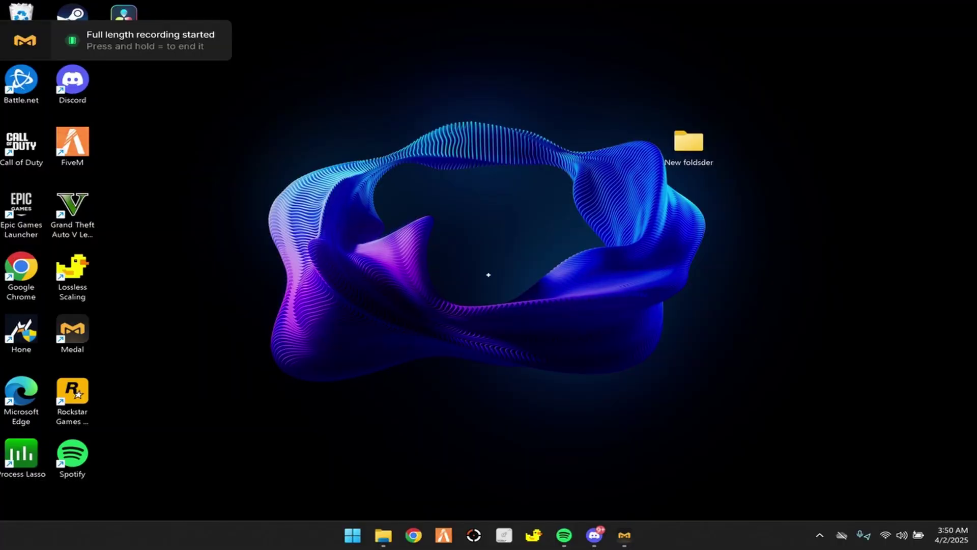
- Search the web for "reshade" in Google Chrome and open the official reshade.me website
left_click(414, 535)
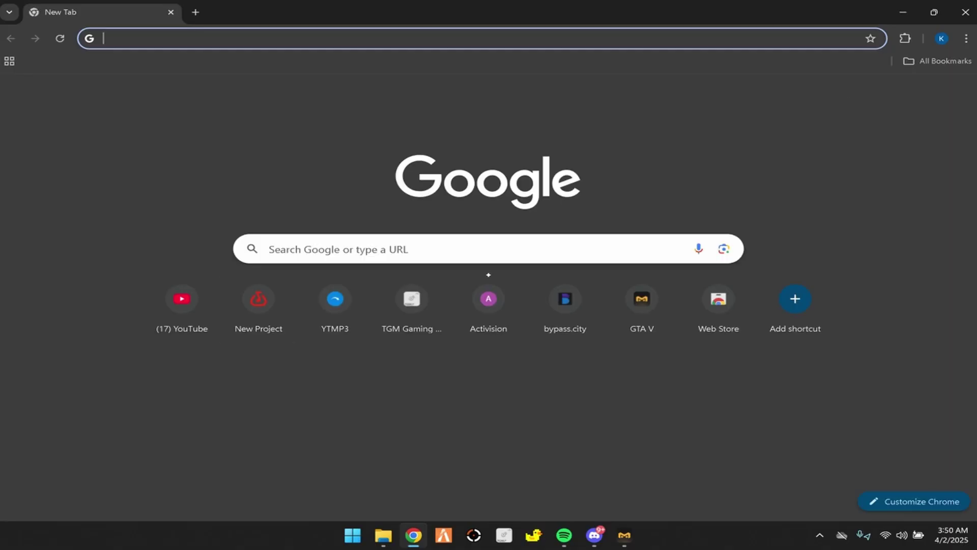
type("reshade")
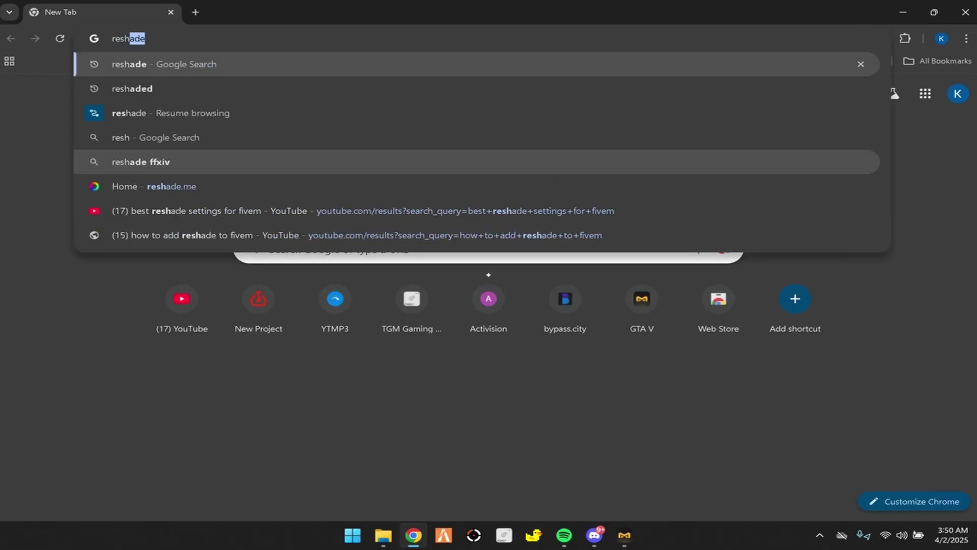
key("Return")
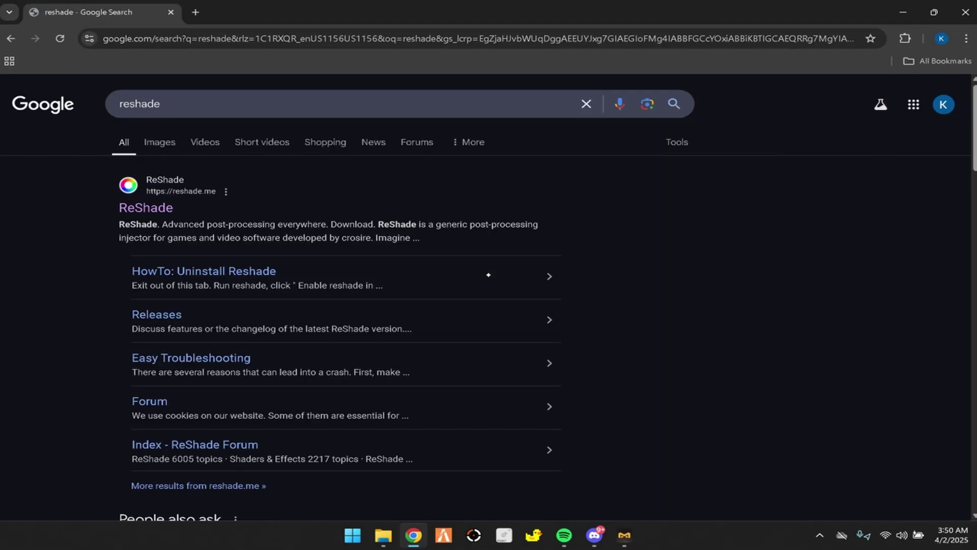
left_click(145, 207)
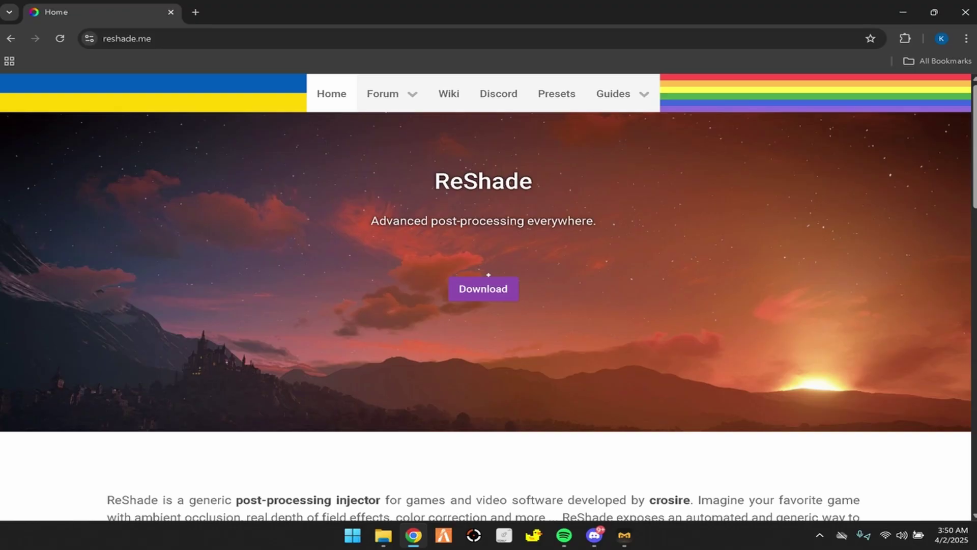
- Download the standard ReShade 6.4.1 installer without full add-on support, launch its setup, and close the browser
left_click(484, 289)
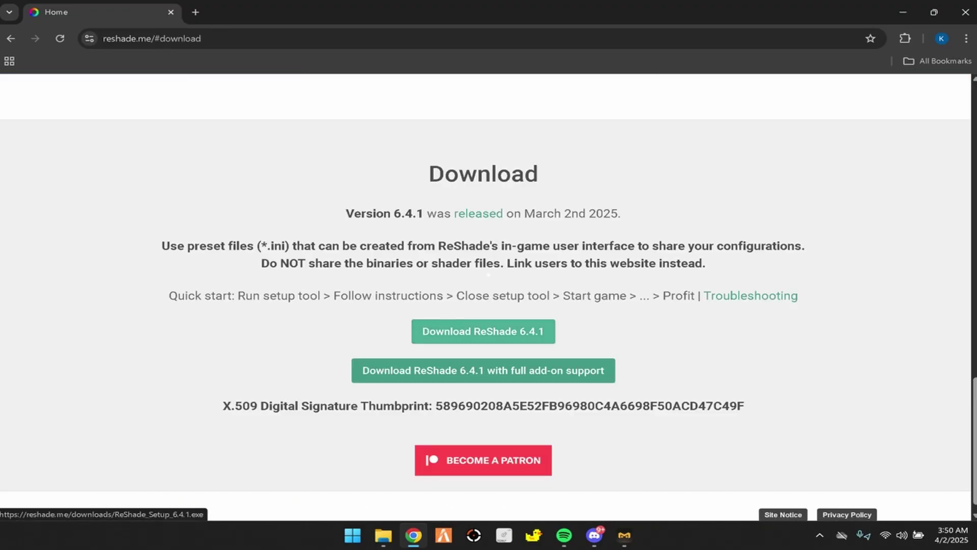
left_click(483, 332)
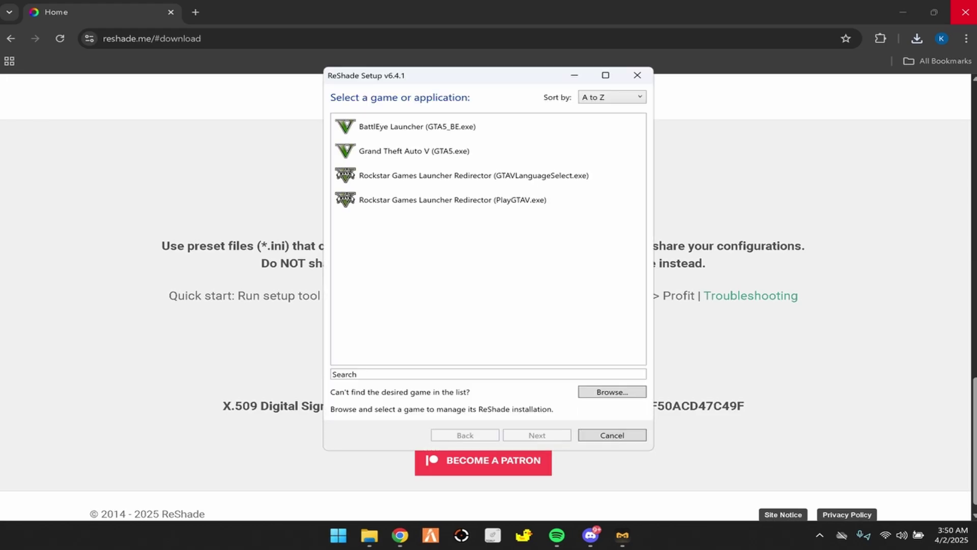
left_click(965, 12)
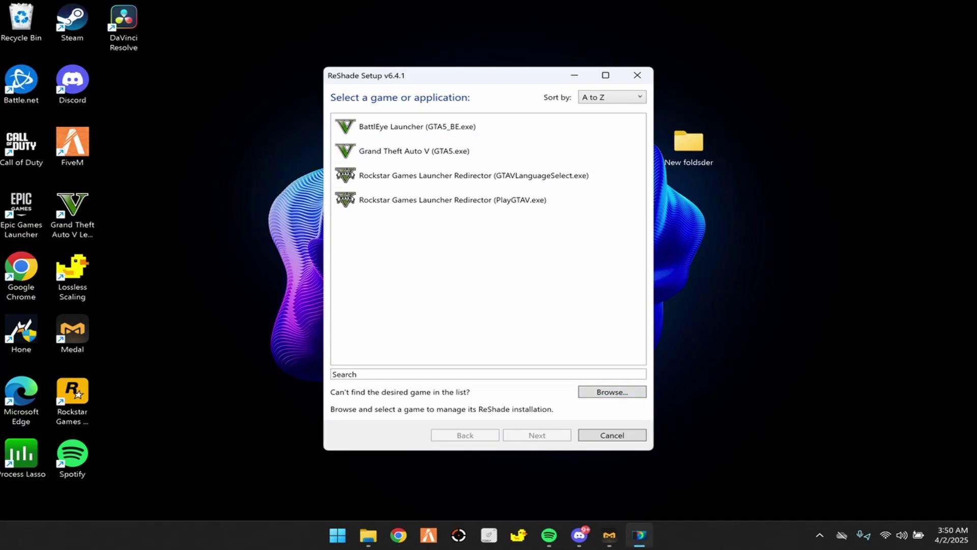
- Choose the FiveM shortcut in the Desktop folder as the target application for ReShade Setup
left_click(613, 392)
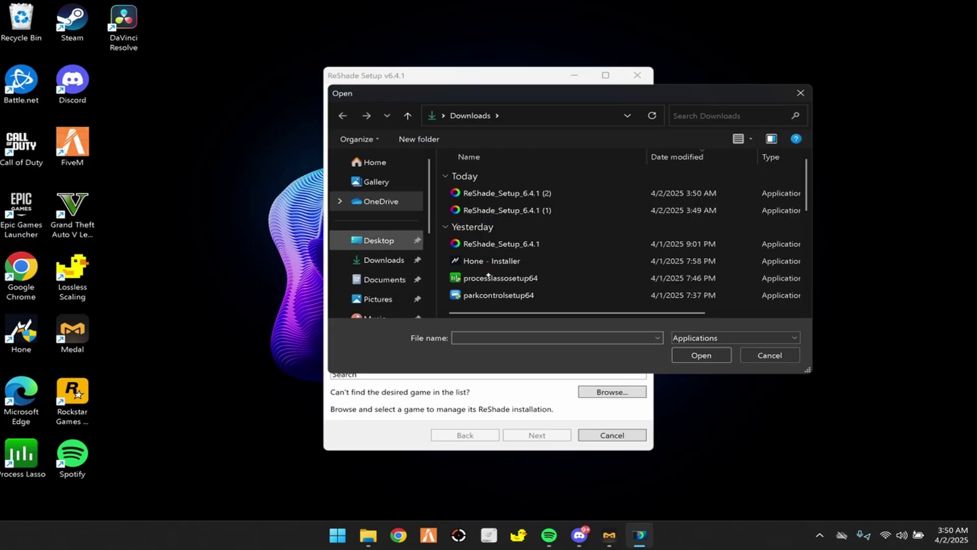
left_click(379, 240)
left_click(475, 227)
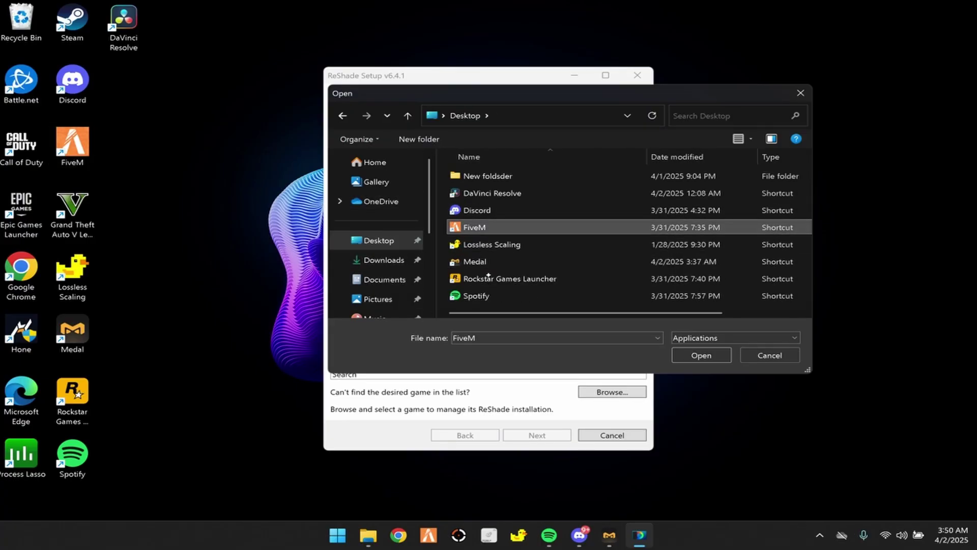
left_click(702, 355)
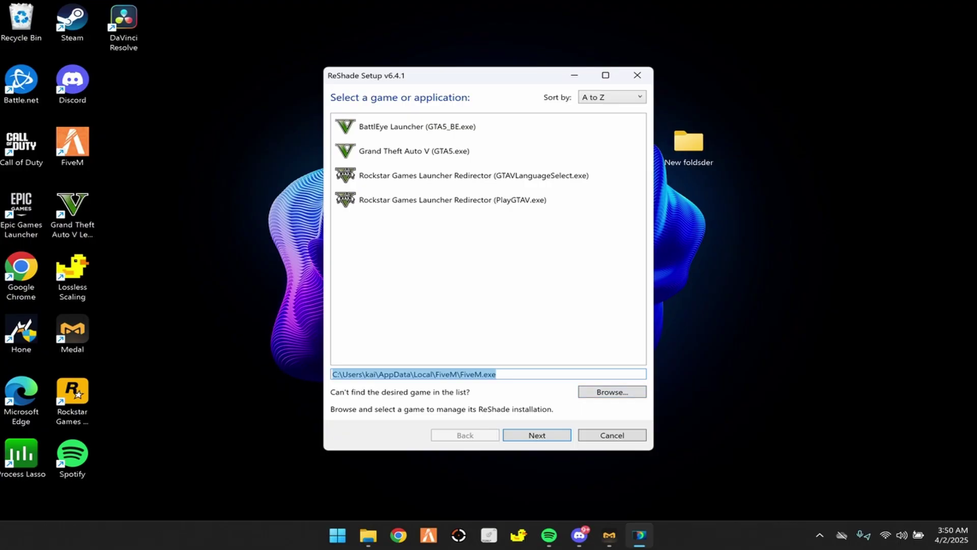
- Accept FiveM as the target with the DirectX 10/11/12 rendering API, and exit ReShade Setup without choosing an operation
left_click(537, 435)
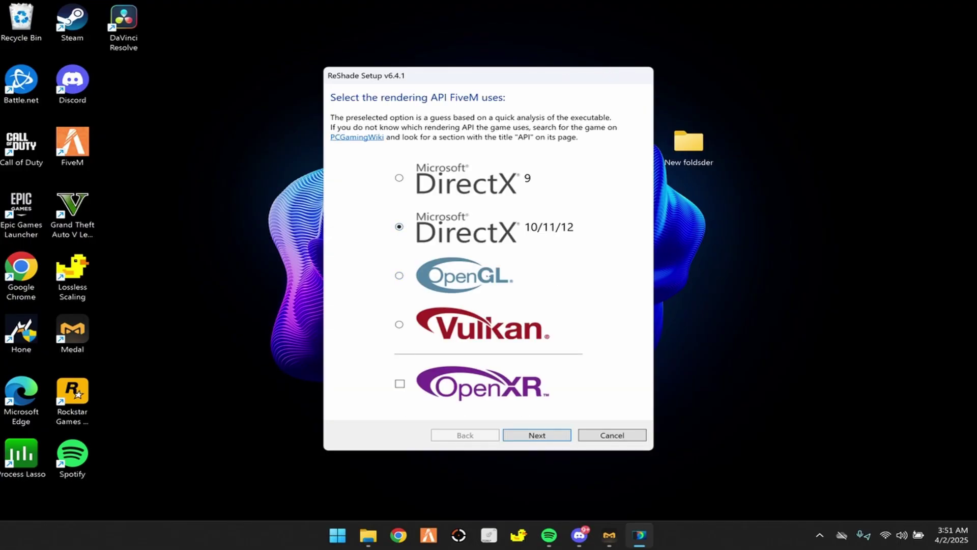
key("Return")
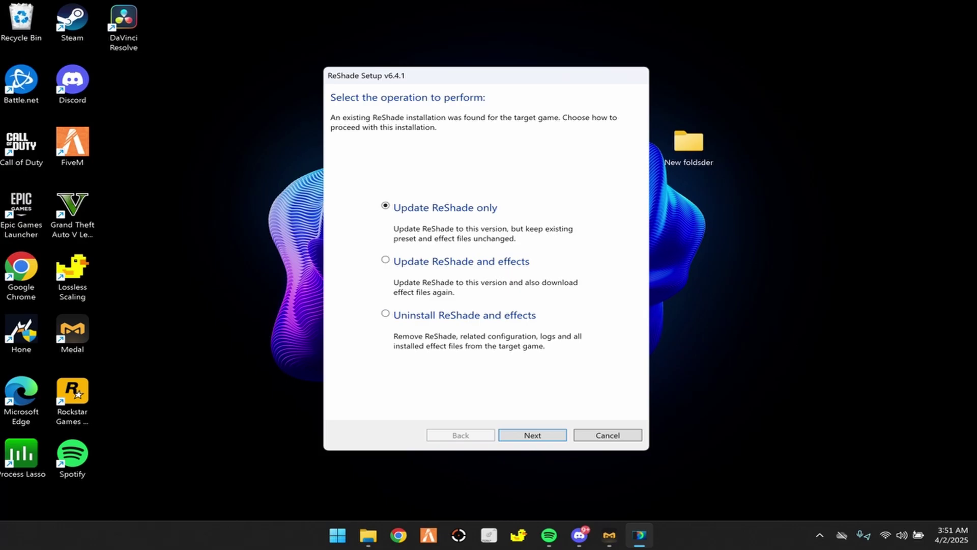
key("Escape")
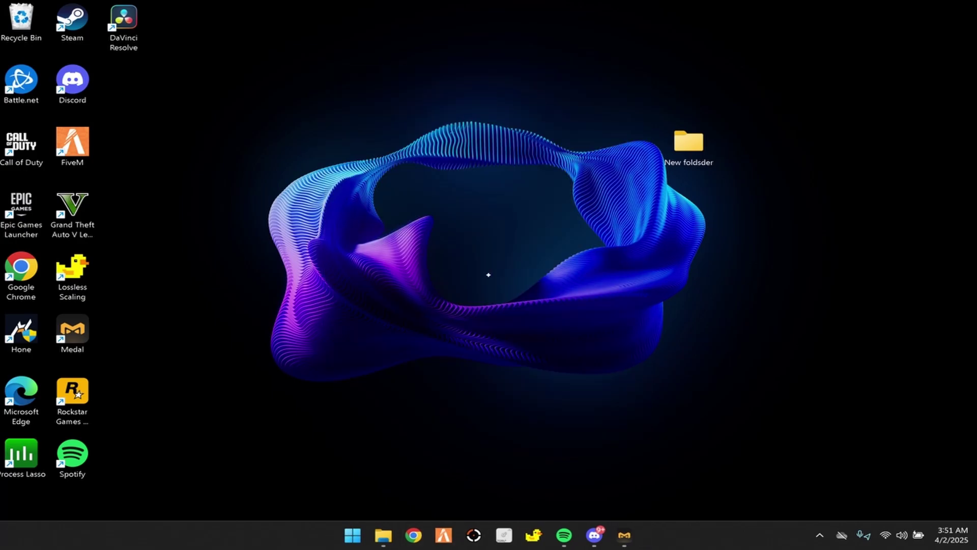
- Open FiveM's file location and copy the reshade-shaders folder, dxgi.dll, the three ReShade configuration and log files, and ReShadePreset
right_click(80, 144)
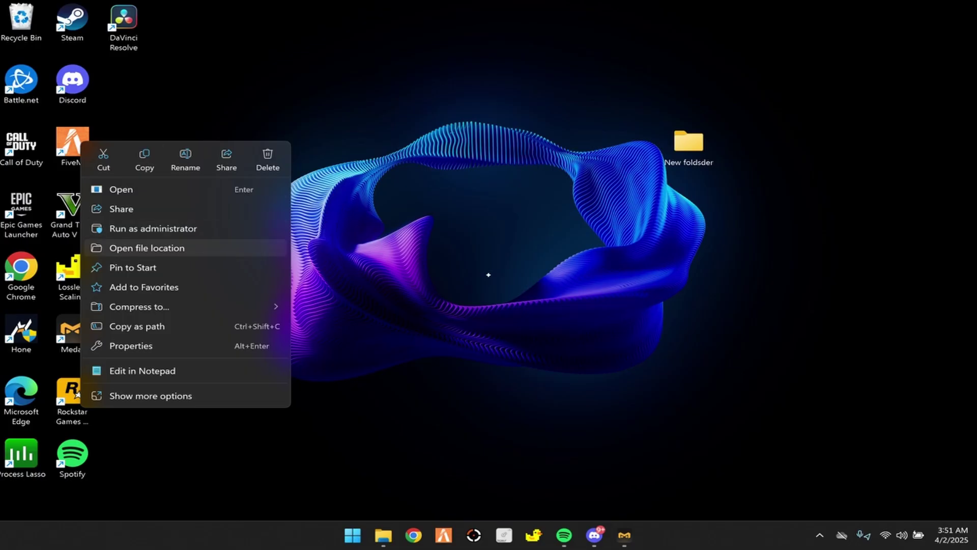
left_click(147, 248)
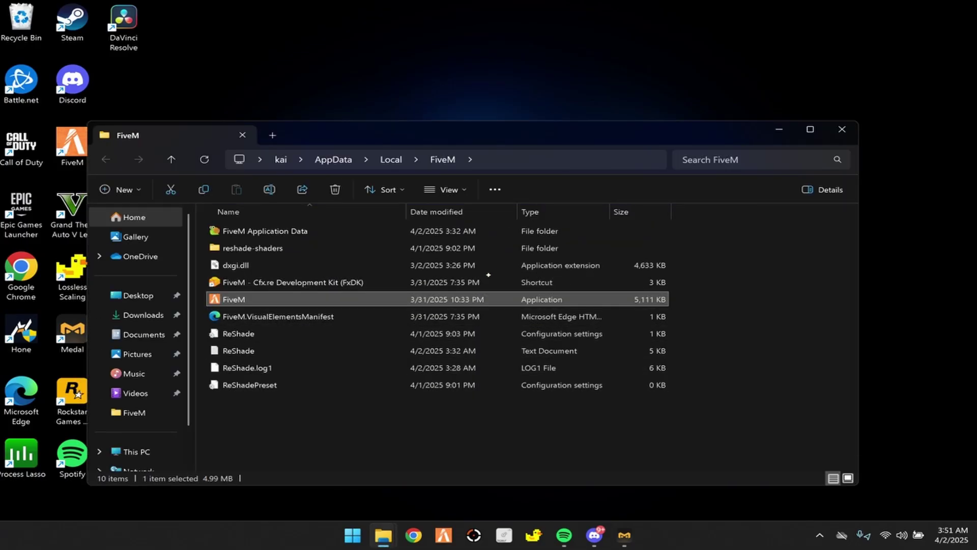
left_click_drag(253, 402, 243, 331)
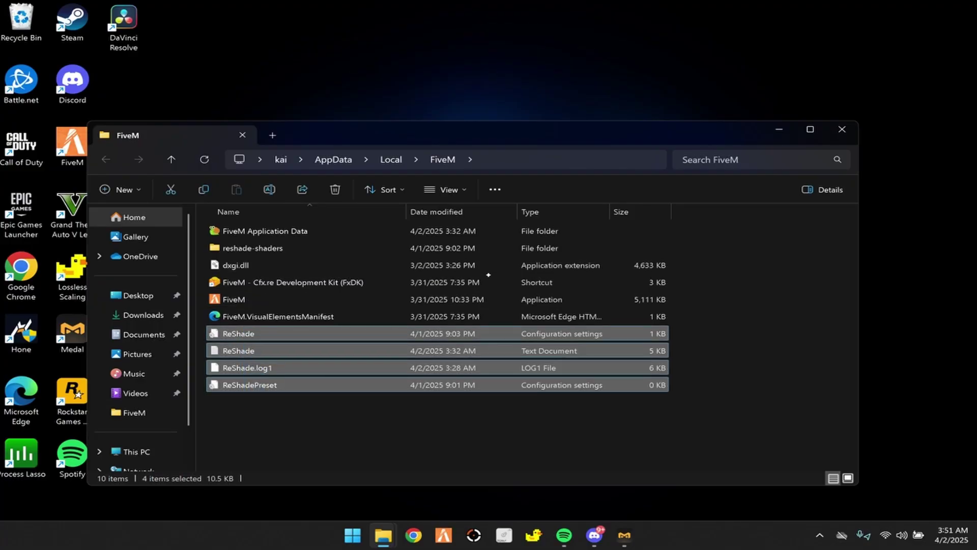
left_click(235, 266, "ctrl")
left_click(253, 248, "ctrl")
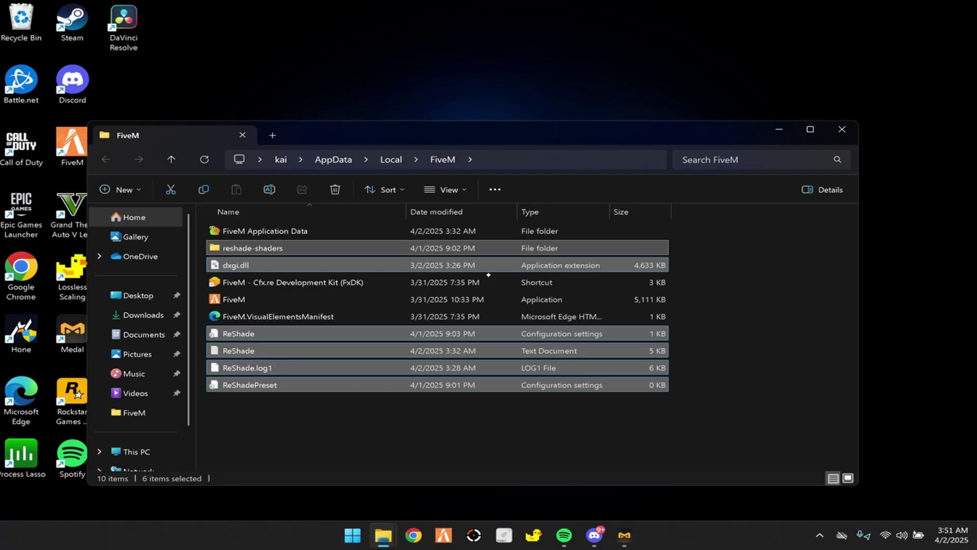
key("Escape")
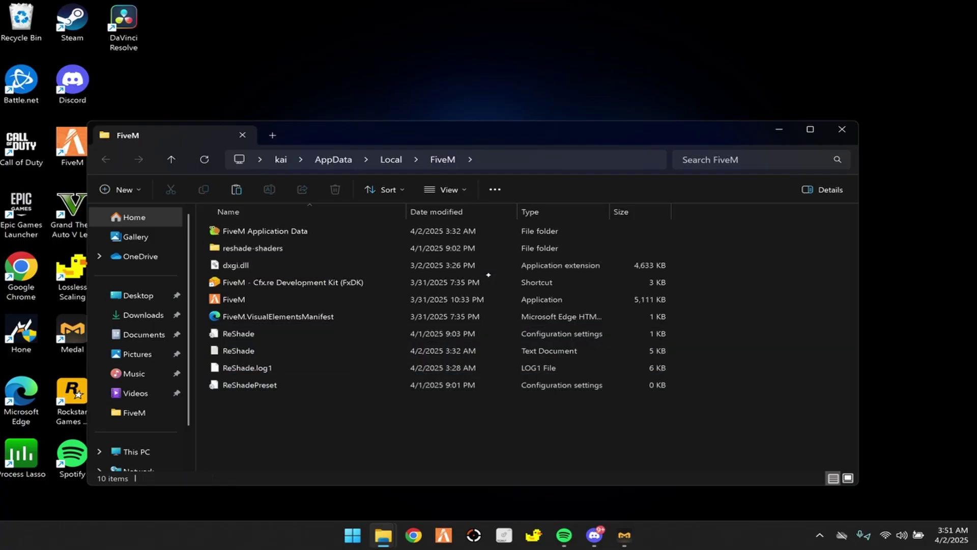
- Examine the contents of the Plugins folder inside FiveM Application Data, and close the folder window
double_click(265, 230)
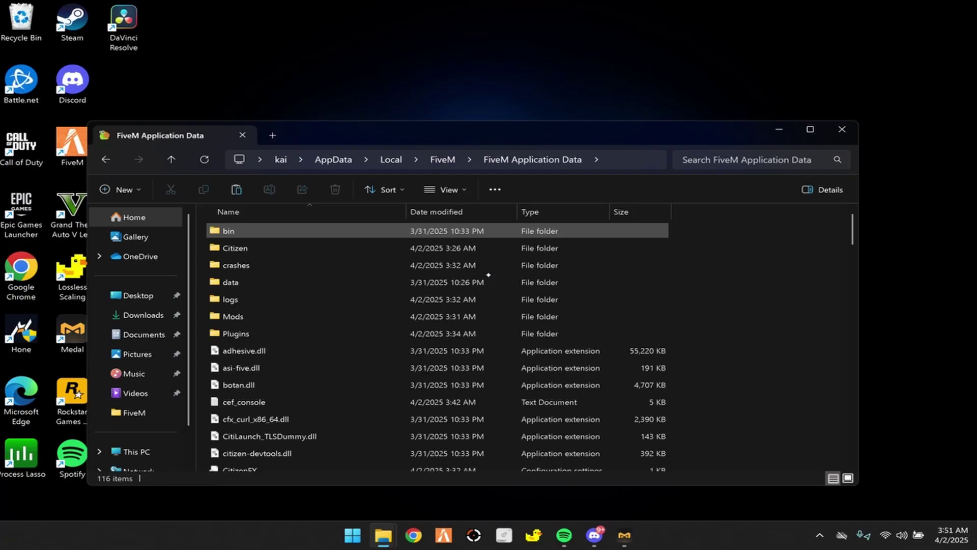
double_click(235, 334)
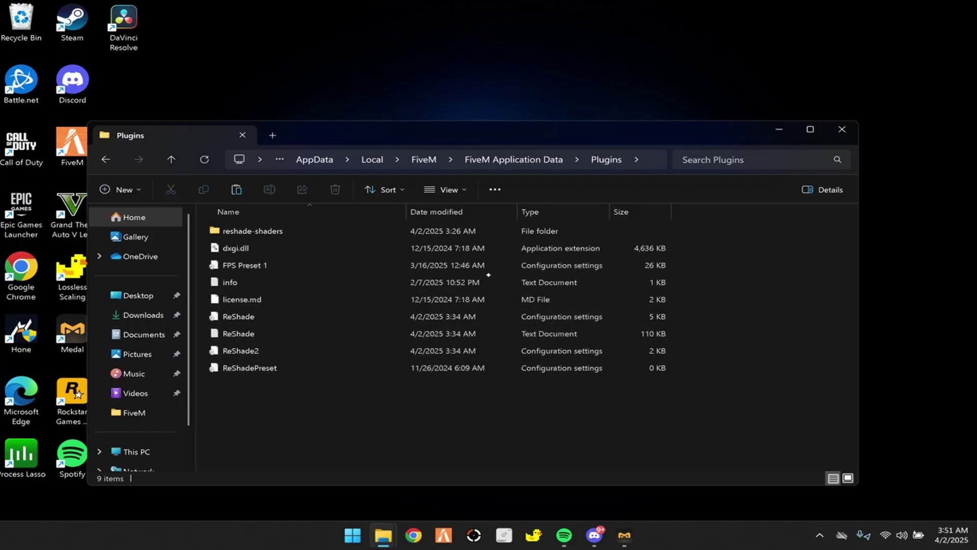
left_click(842, 129)
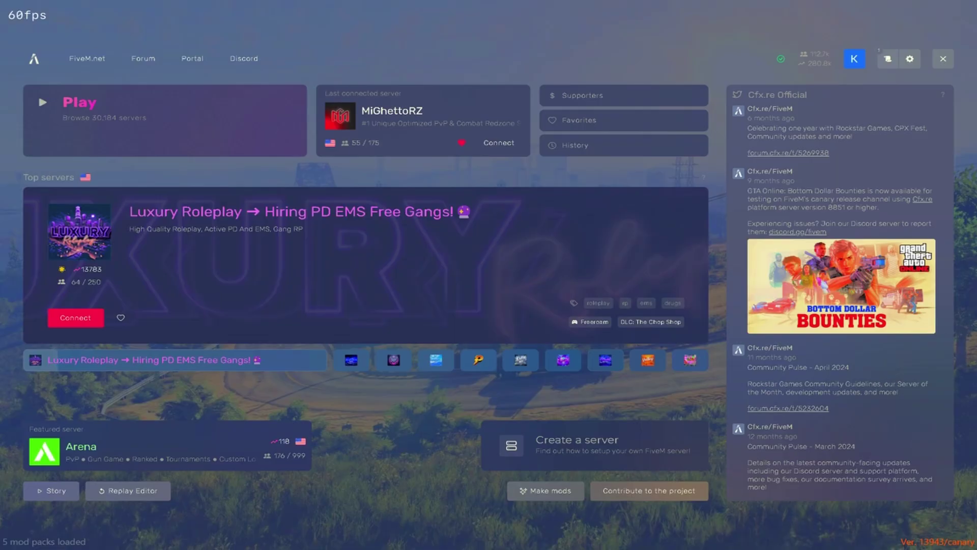
key("F8")
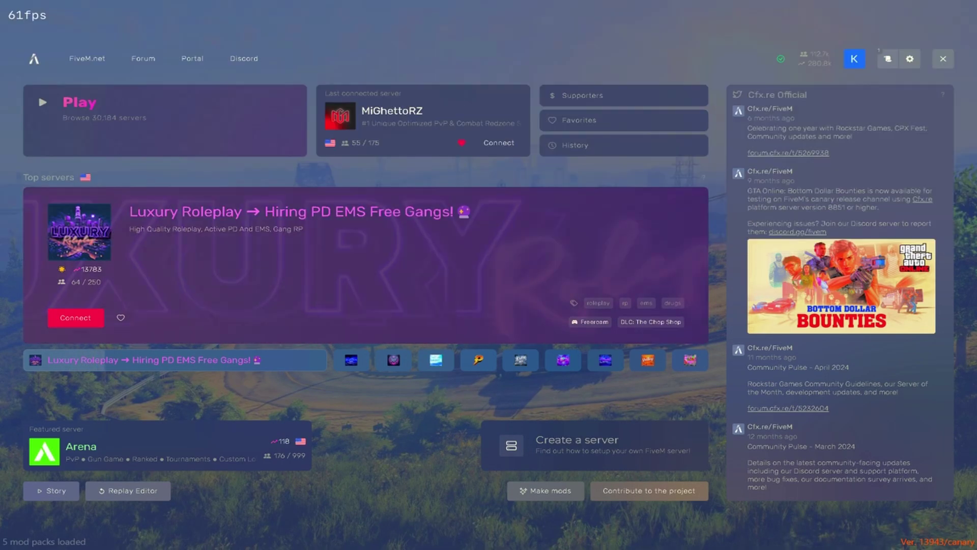
key("F8")
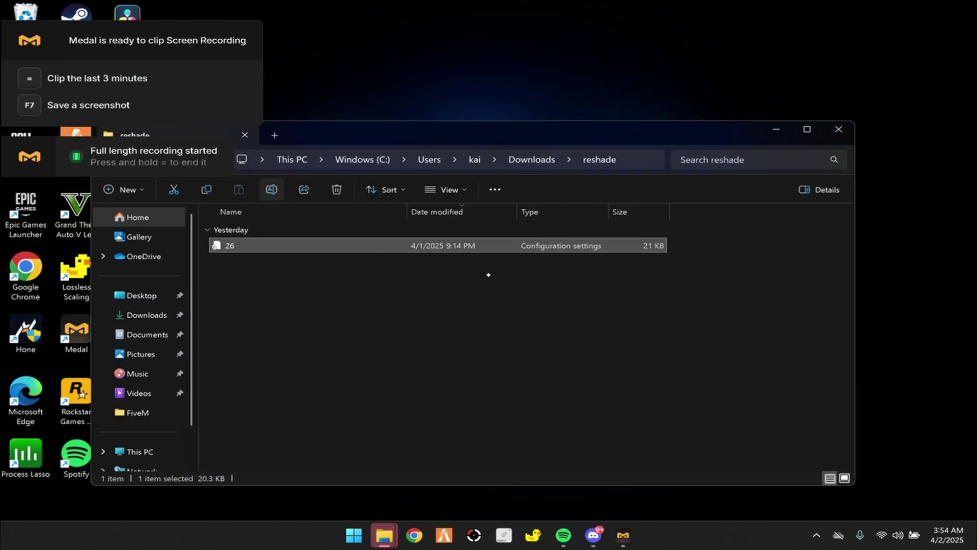
- Close all File Explorer windows showing the reshade folder in Downloads
key("ctrl+n")
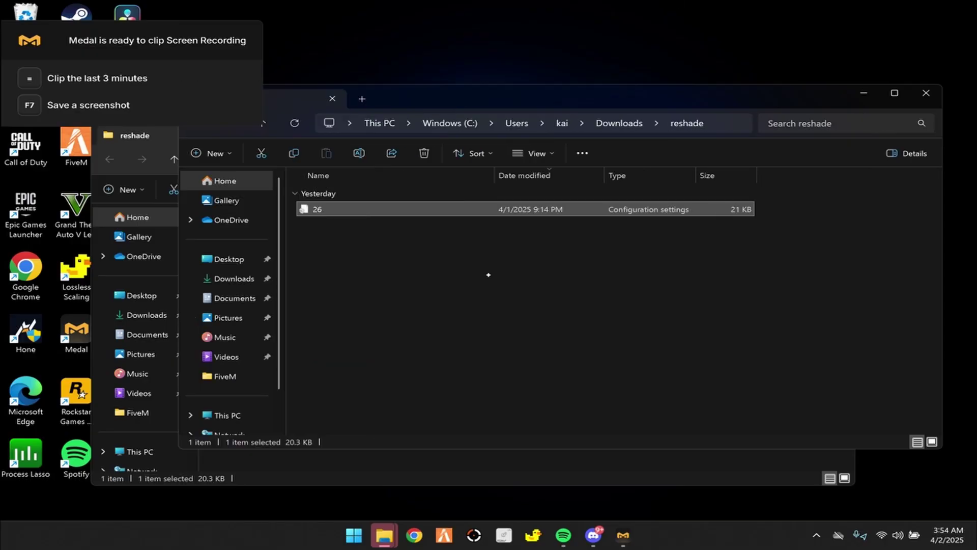
key("ctrl+w")
key("ctrl+w")
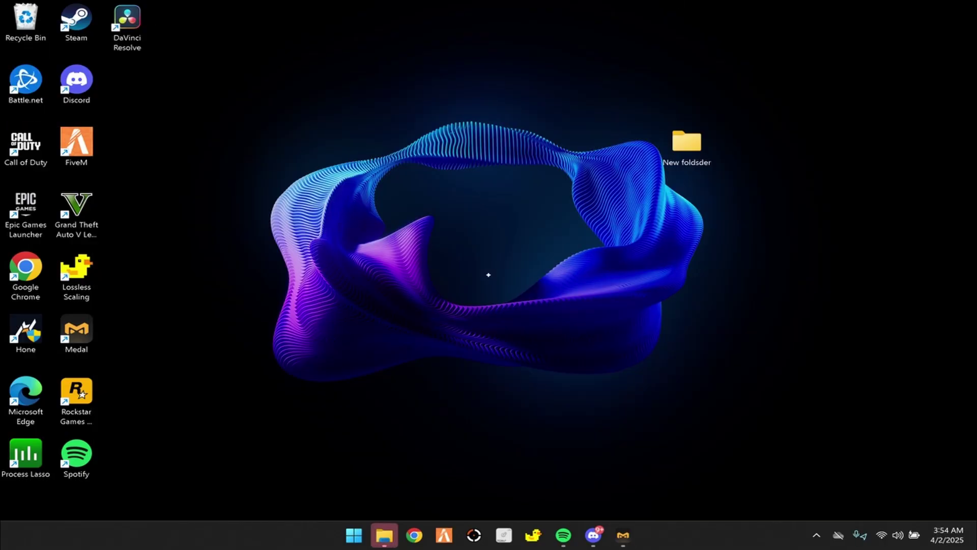
- Switch to Discord and download the 26.ini preset from the reshade-presets channel
key("alt+Tab")
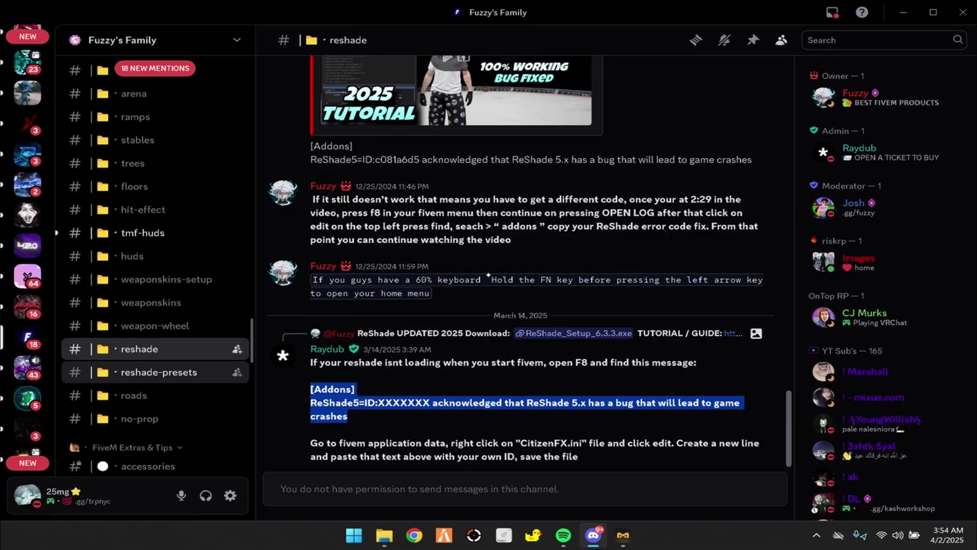
left_click(153, 372)
scroll(524, 275, "down", 10)
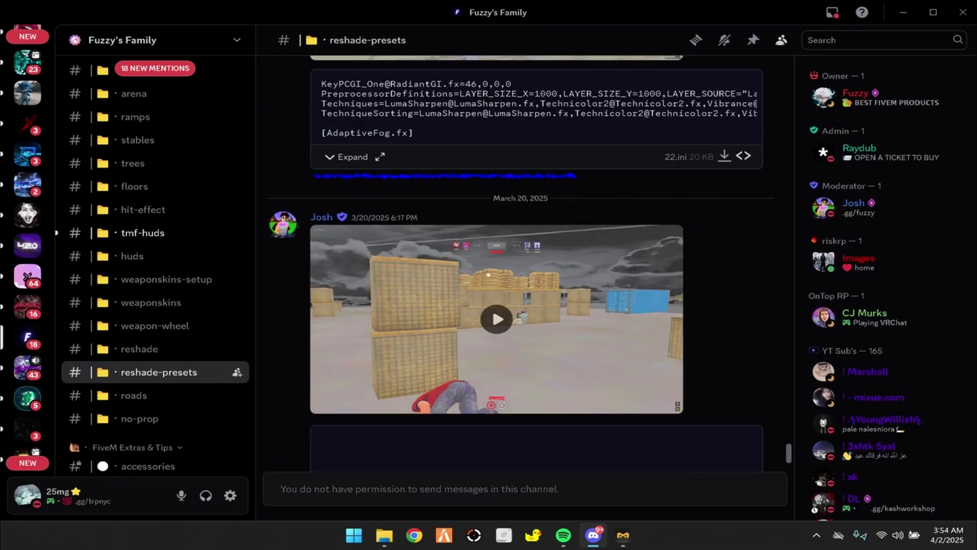
scroll(524, 274, "up", 5)
scroll(488, 275, "up", 6)
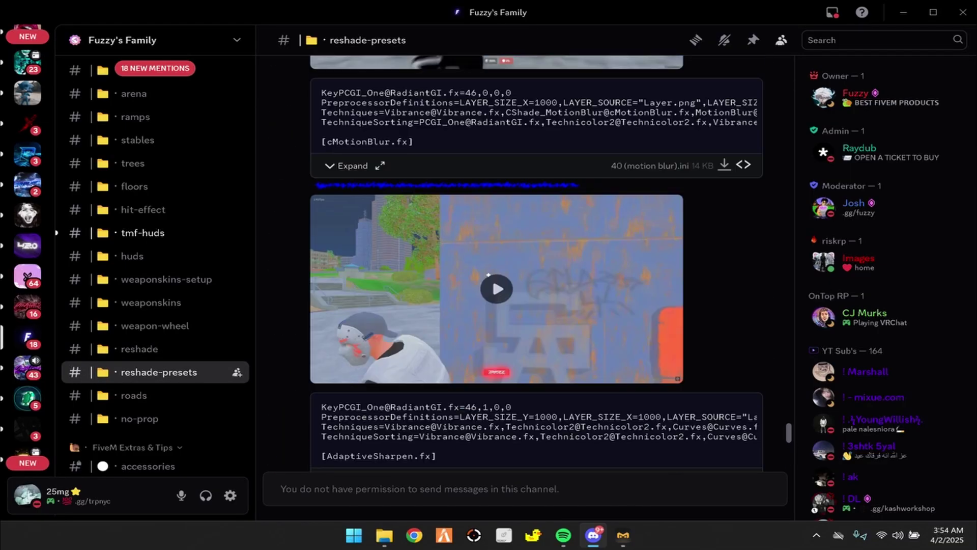
scroll(488, 275, "down", 3)
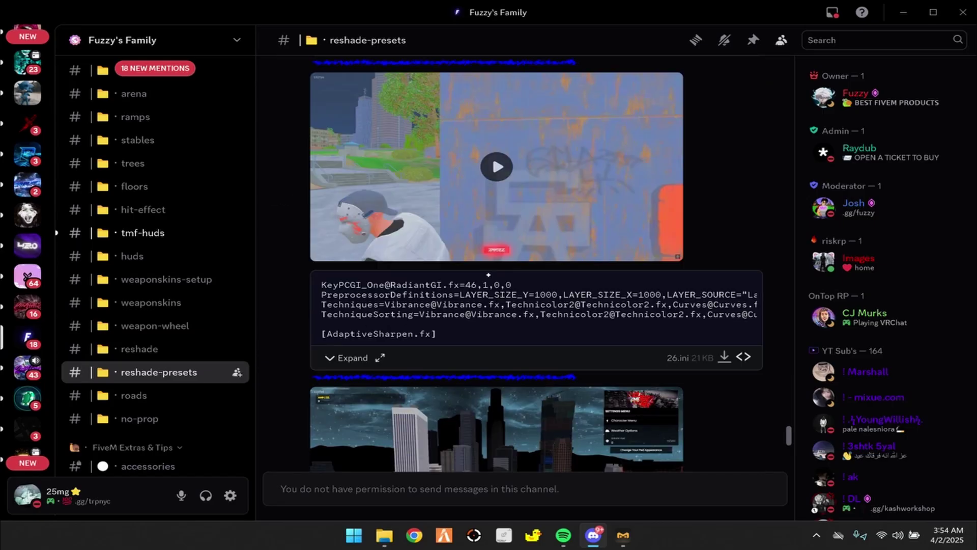
left_click(724, 355)
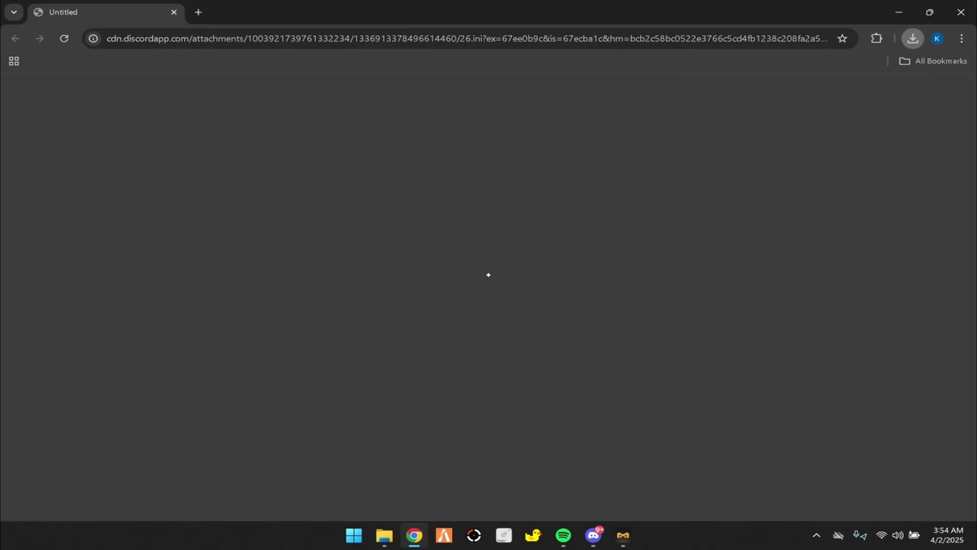
- Show the downloaded 26.ini in its Downloads folder and close the browser window
left_click(912, 38)
left_click(864, 92)
left_click(961, 12)
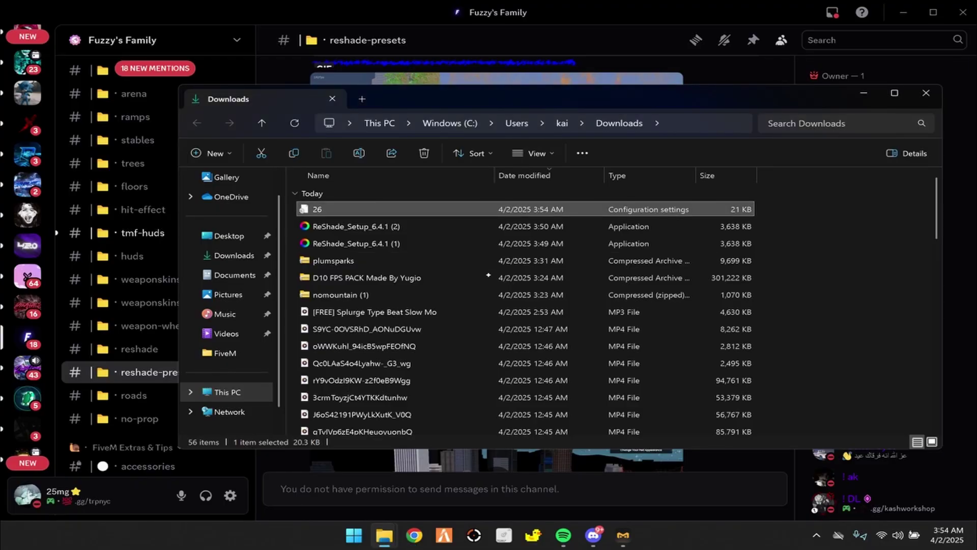
- Create a new folder named reshade in Downloads and merge it with the existing folder of the same name
right_click(815, 243)
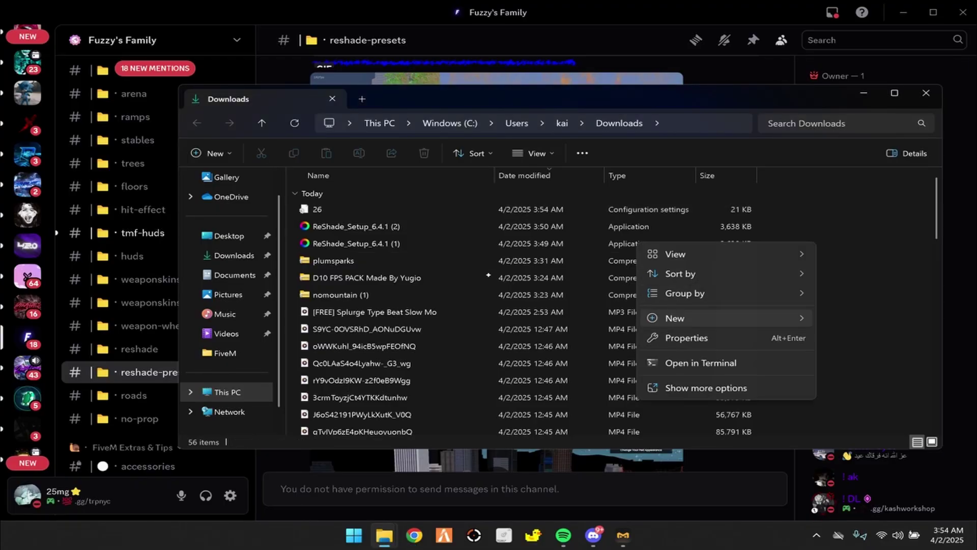
mouse_move(727, 317)
left_click(499, 101)
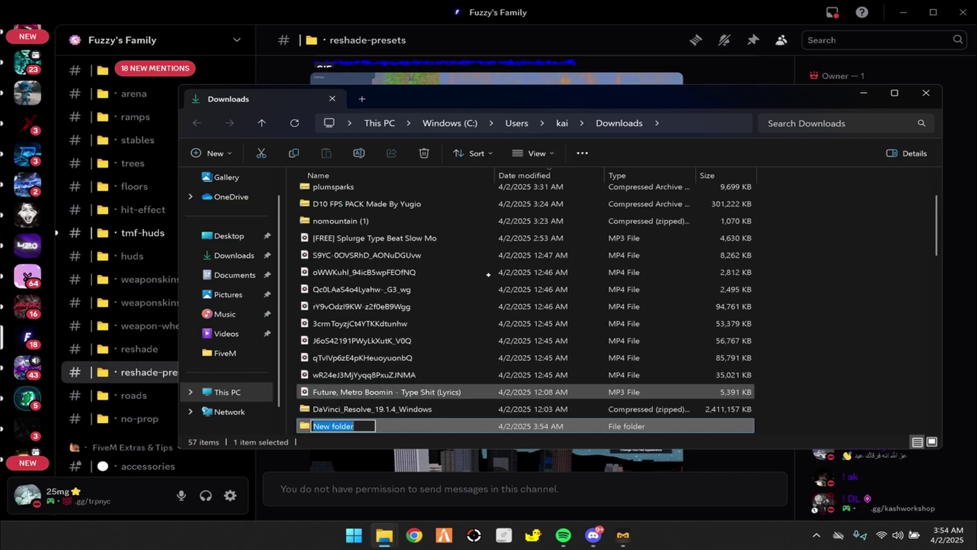
key("BackSpace")
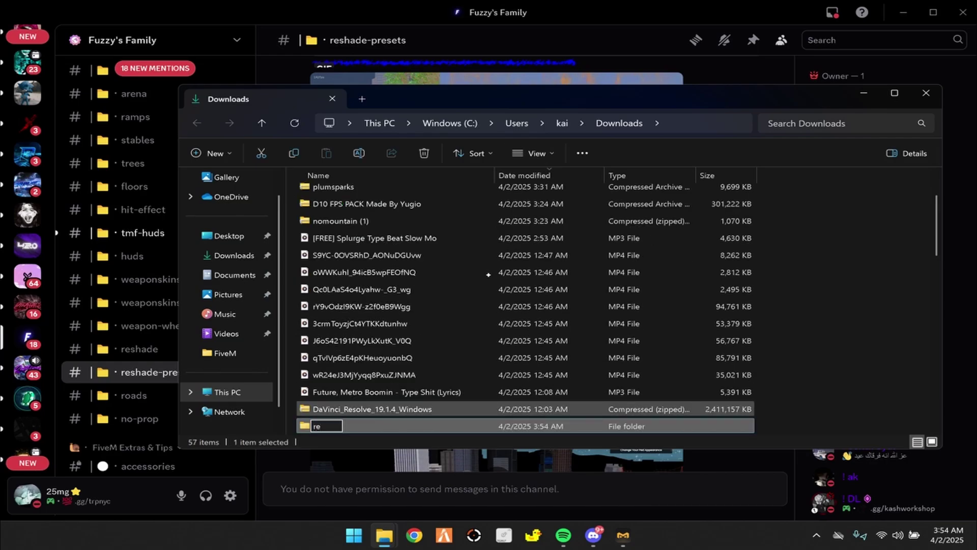
key("Return")
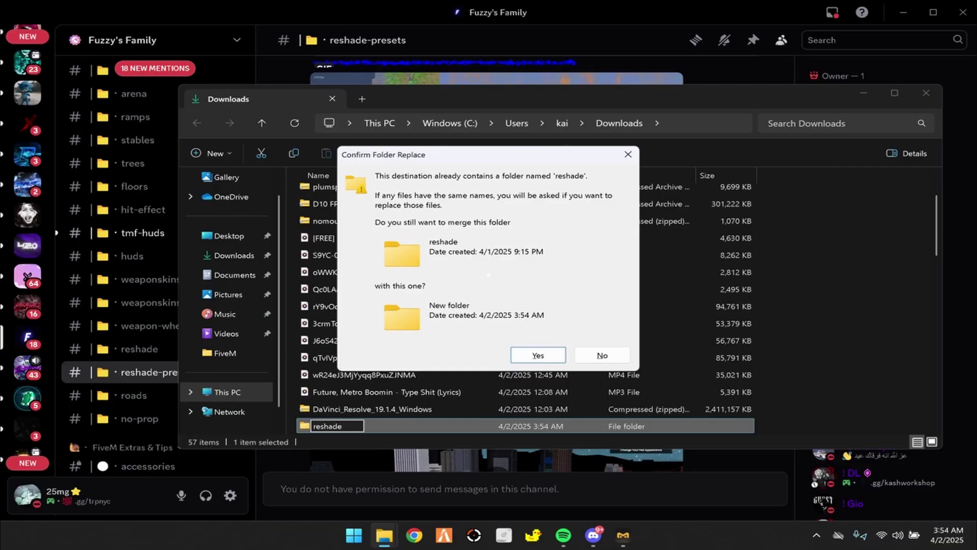
key("Return")
- Locate the reshade folder in Downloads, check its contents, and return to Downloads
scroll(488, 274, "down", 3)
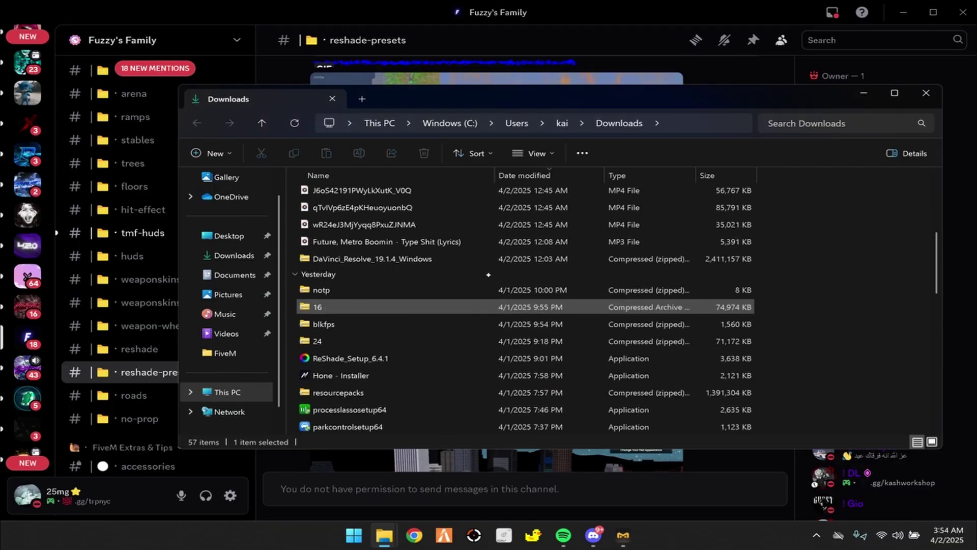
scroll(488, 275, "up", 3)
left_click(489, 290)
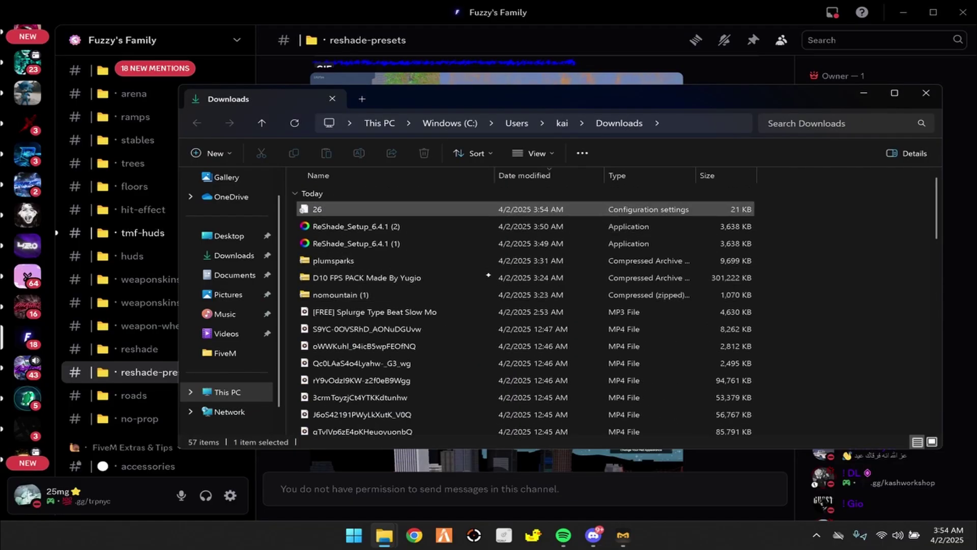
scroll(488, 275, "down", 1)
scroll(488, 275, "down", 3)
key("Down")
key("Down")
key("Down")
key("Down")
key("Down")
key("Down")
key("Down")
key("Down")
key("Down")
key("Down")
key("Down")
key("Down")
key("Down")
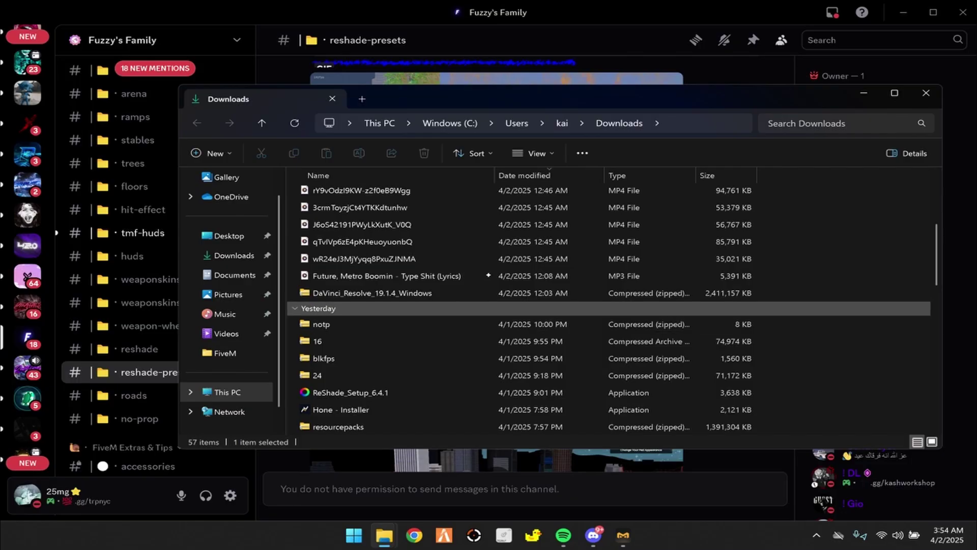
scroll(489, 275, "down", 3)
key("Down")
key("Down")
key("Down")
key("Down")
key("Down")
key("Down")
key("Down")
key("Down")
key("Down")
key("Down")
key("Down")
key("Down")
key("Down")
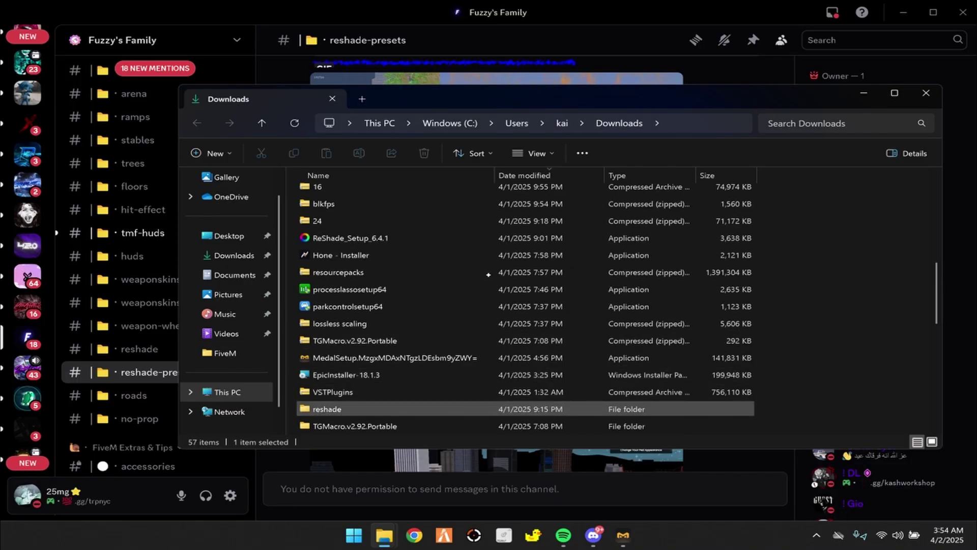
key("Up")
key("Down")
key("Return")
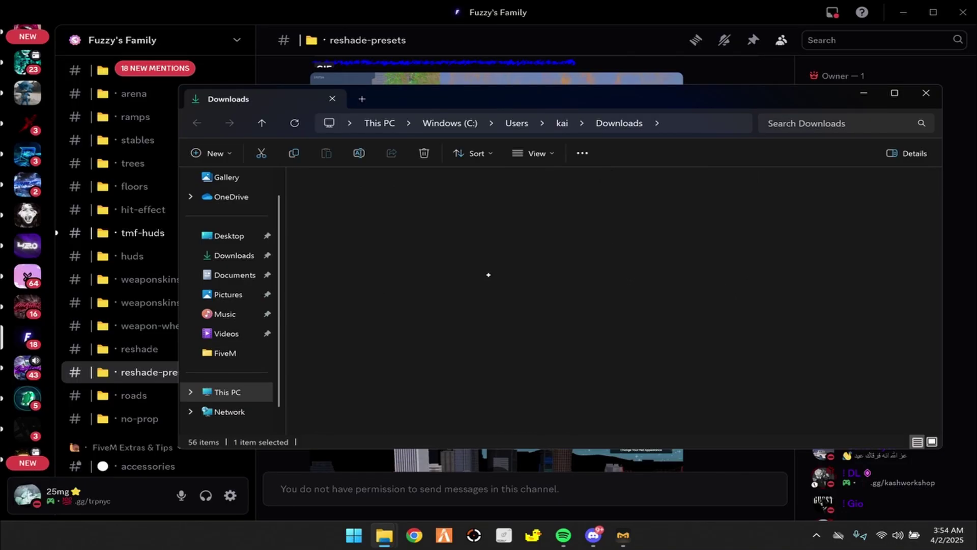
key("BackSpace")
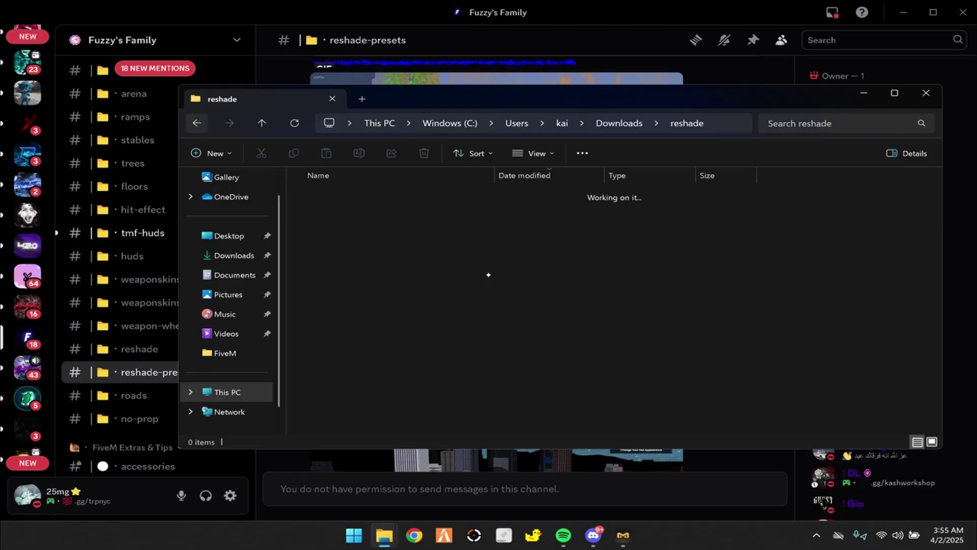
mouse_move(409, 210)
left_mouse_down()
mouse_move(563, 258)
mouse_move(463, 209)
left_mouse_up()
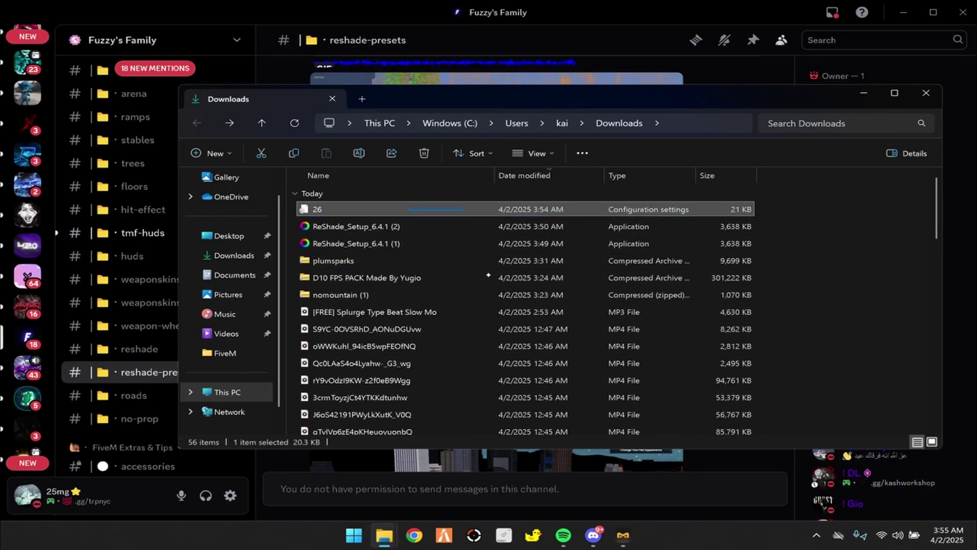
left_click(384, 535)
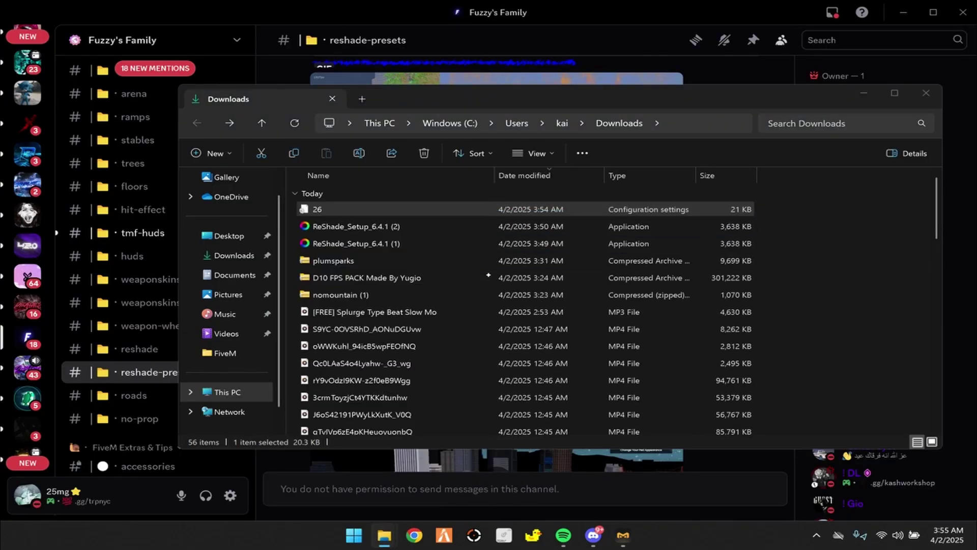
right_click(384, 535)
left_click(337, 206)
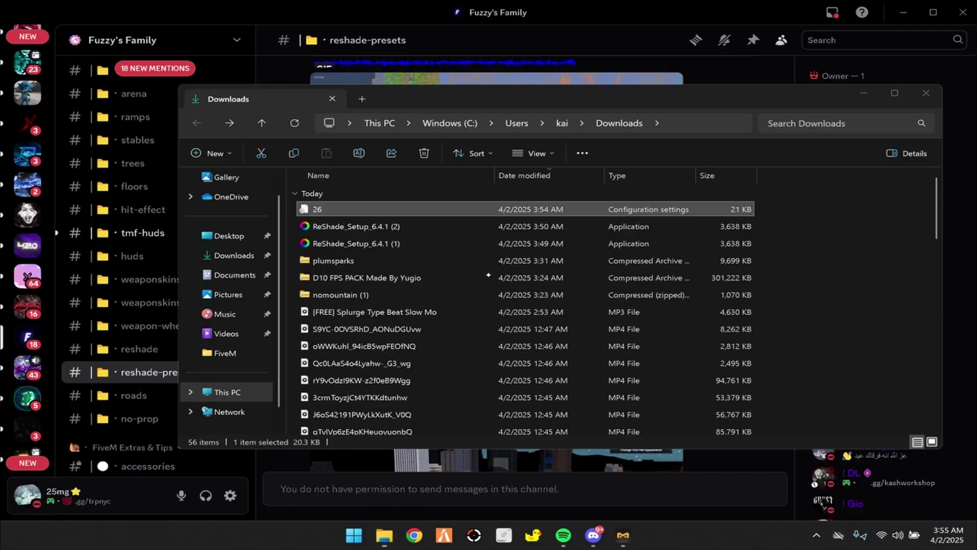
left_click_drag(560, 111, 858, 197)
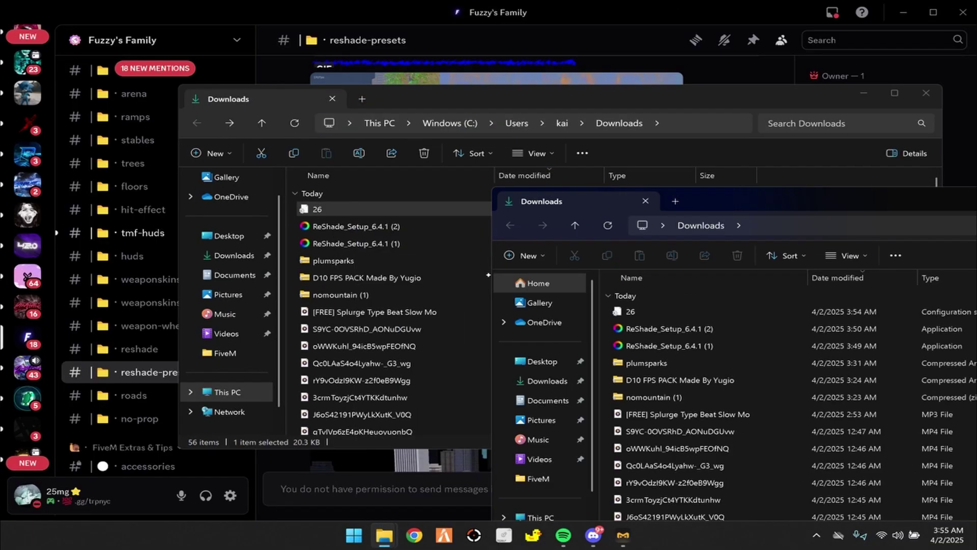
scroll(394, 278, "down", 7)
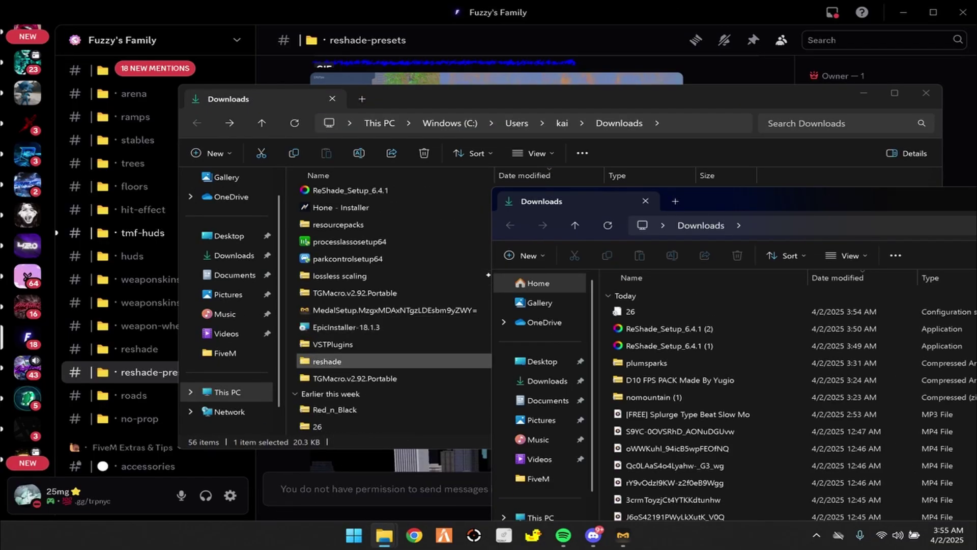
double_click(327, 361)
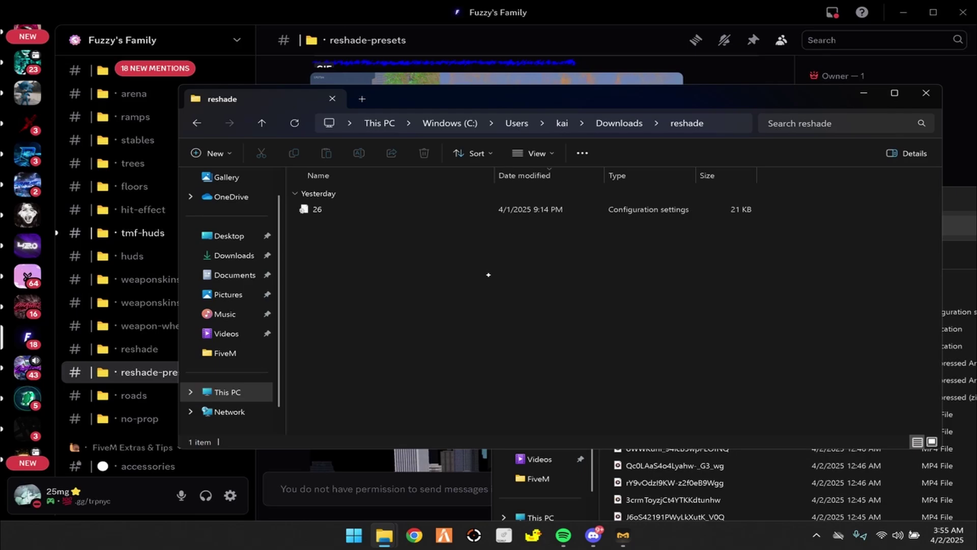
key("alt+Tab")
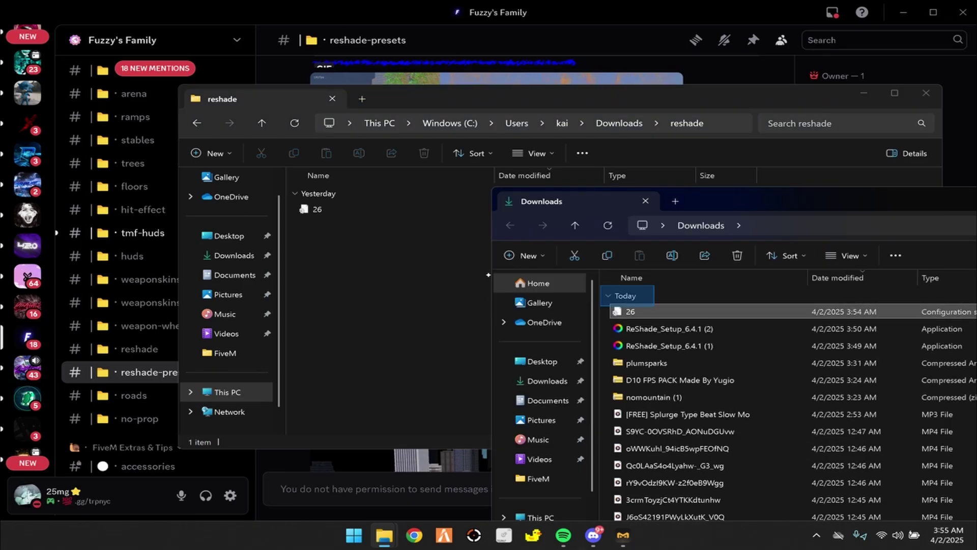
left_click_drag(815, 201, 355, 162)
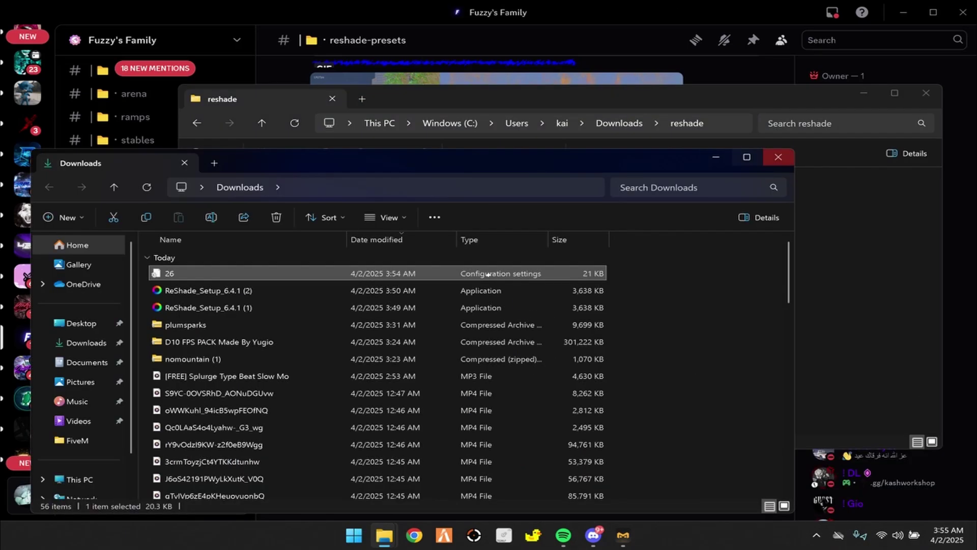
left_click(778, 157)
left_click(926, 93)
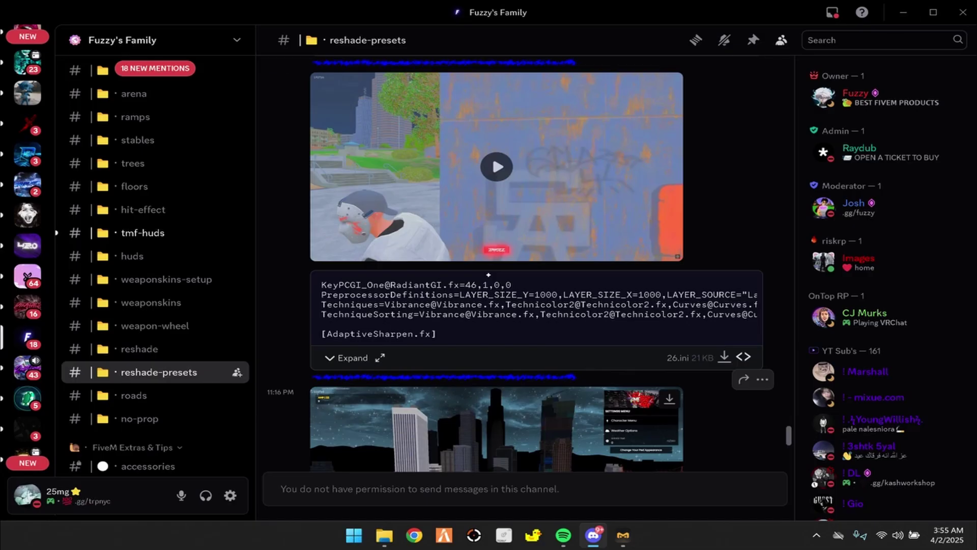
- Reopen the Downloads folder and open the reshade folder inside it
right_click(385, 535)
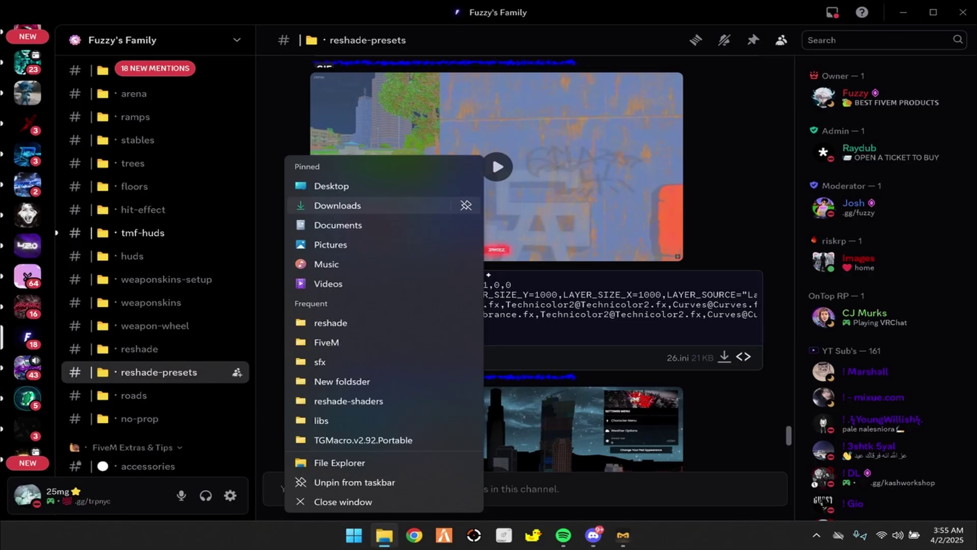
left_click(321, 205)
scroll(488, 274, "down", 10)
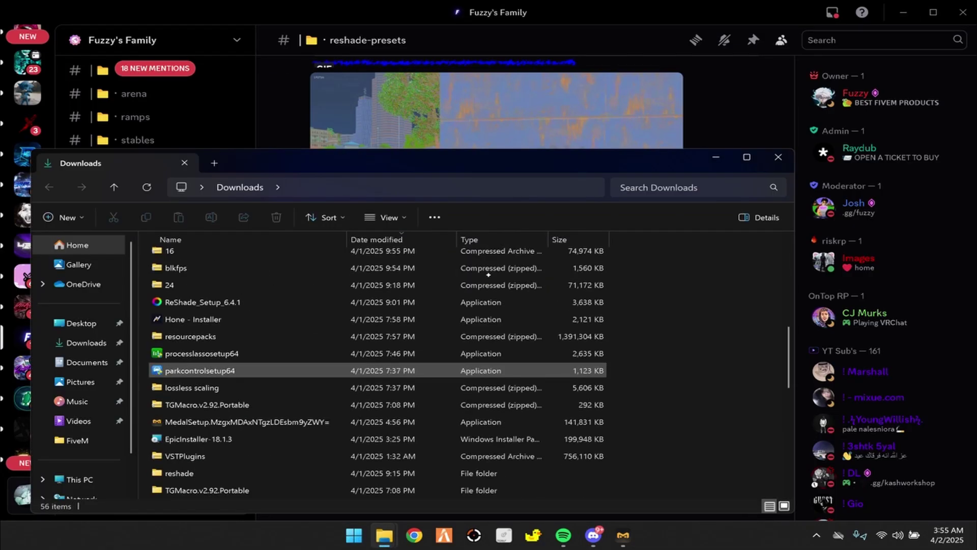
scroll(488, 274, "down", 2)
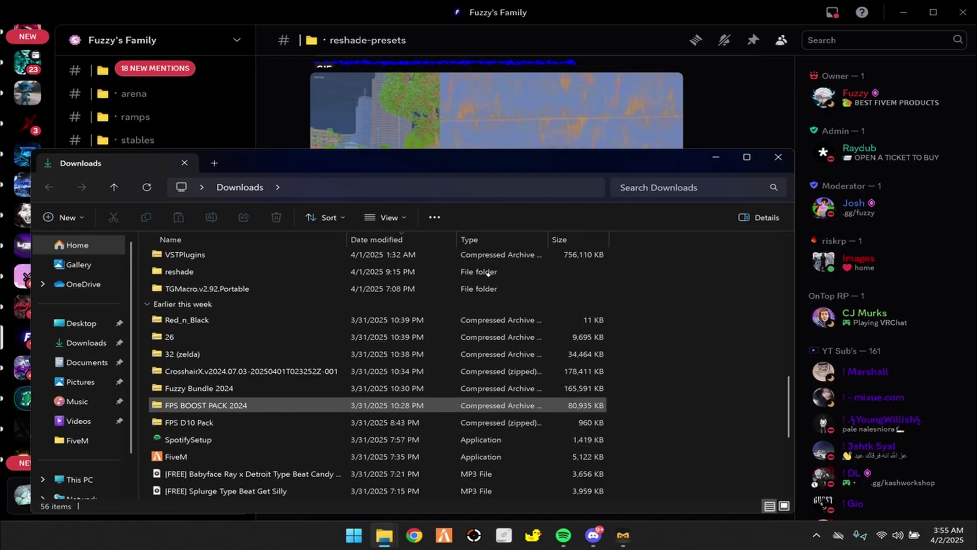
left_click(487, 273)
double_click(488, 273)
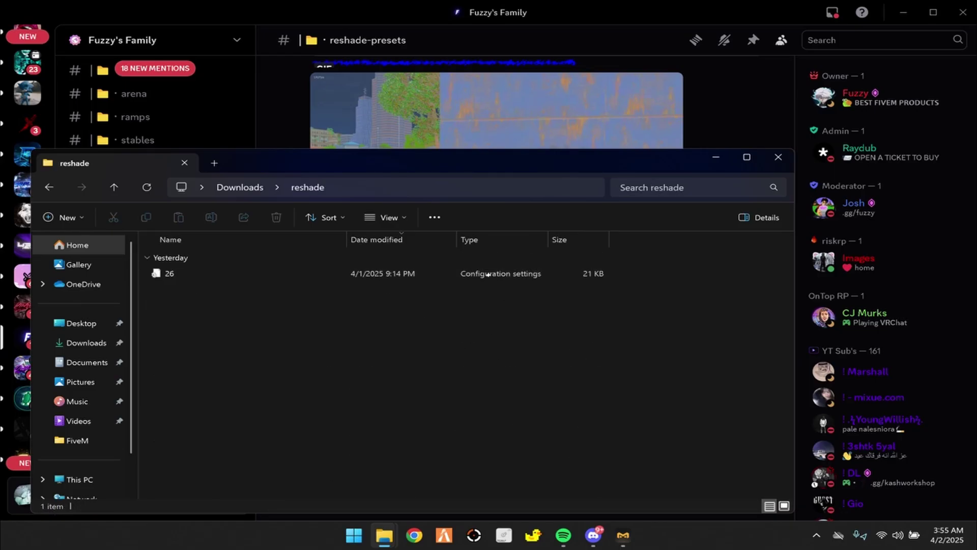
- Select the full path of the reshade folder, and minimise all windows to the desktop
key("ctrl+l")
key("Escape")
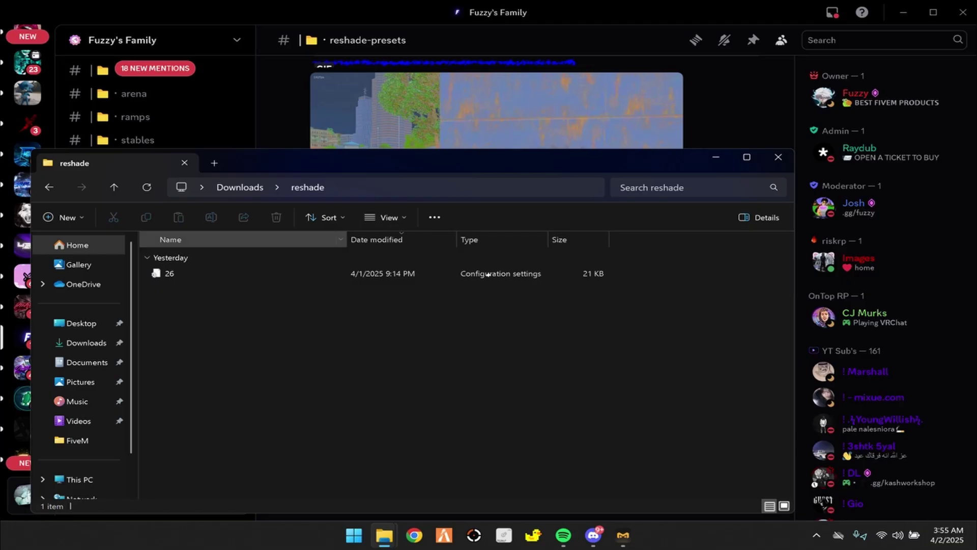
key("ctrl+l")
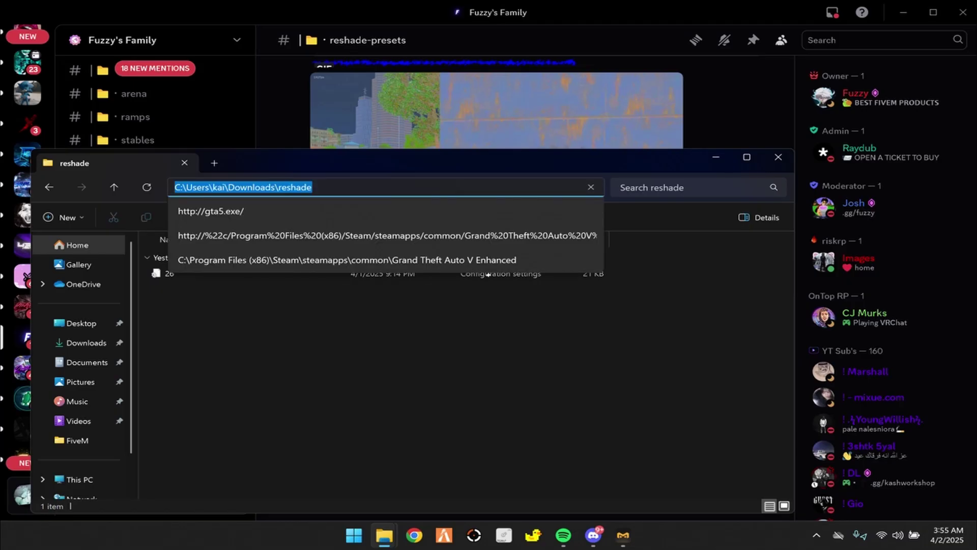
key("super+d")
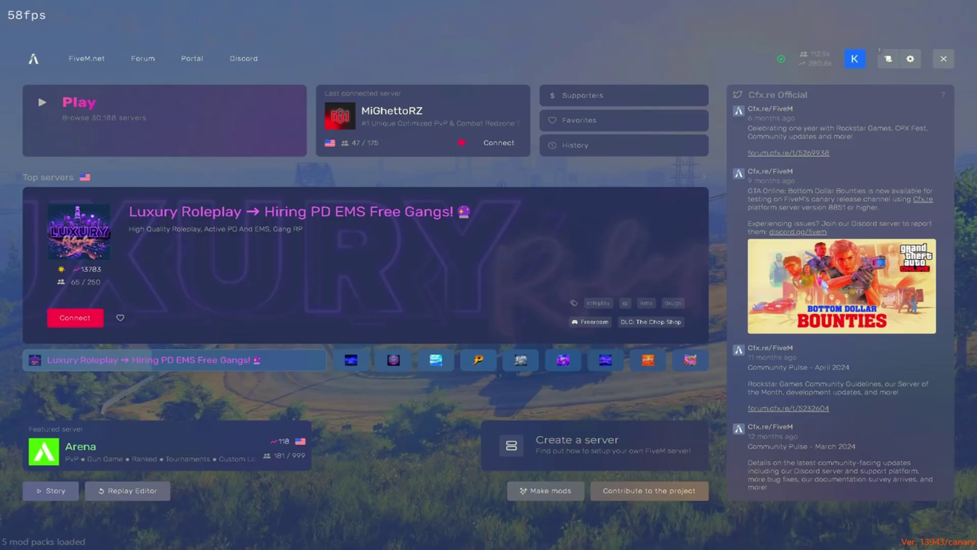
- Open the ReShade overlay over the FiveM main menu and bring up its preset file browser
key("Home")
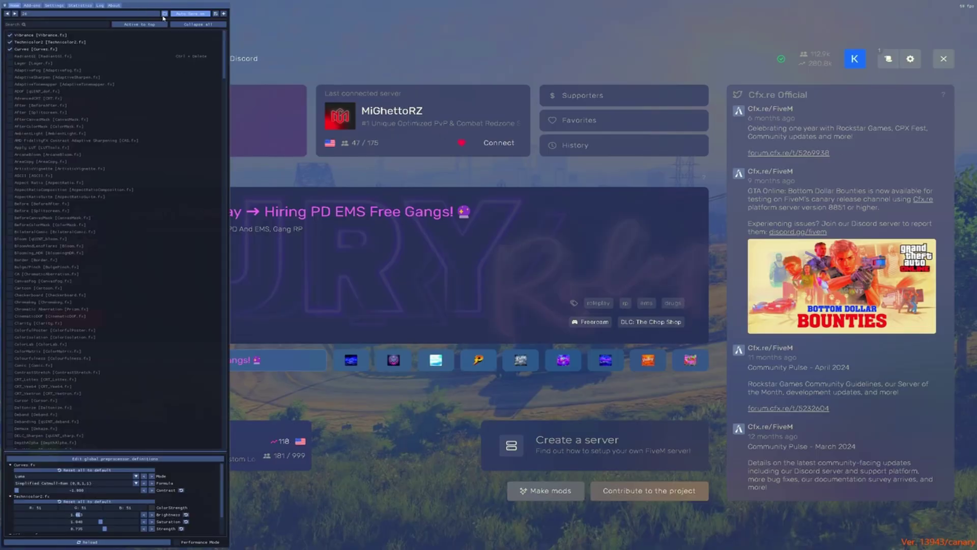
left_click(128, 14)
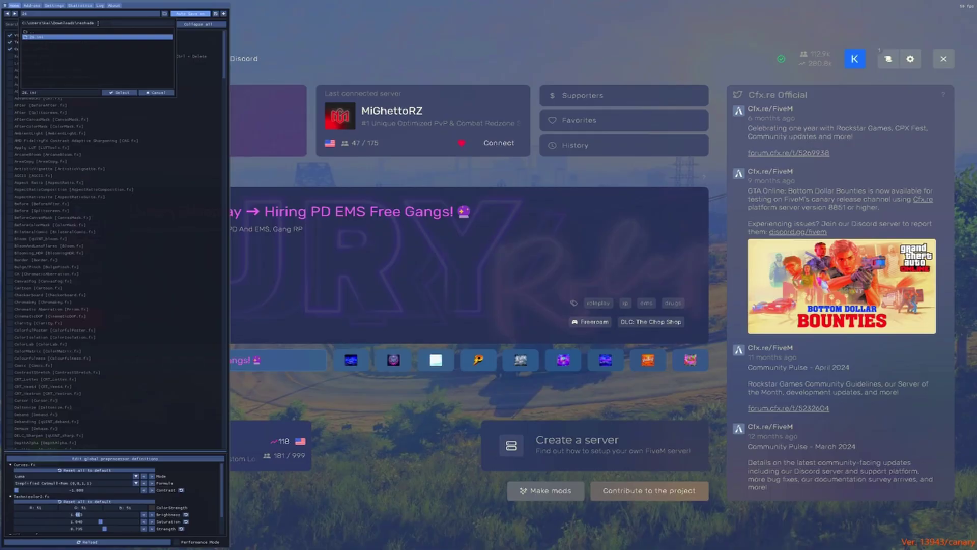
- Try to replace the folder path in the preset file browser with the copied path
left_click_drag(103, 23, 4, 27)
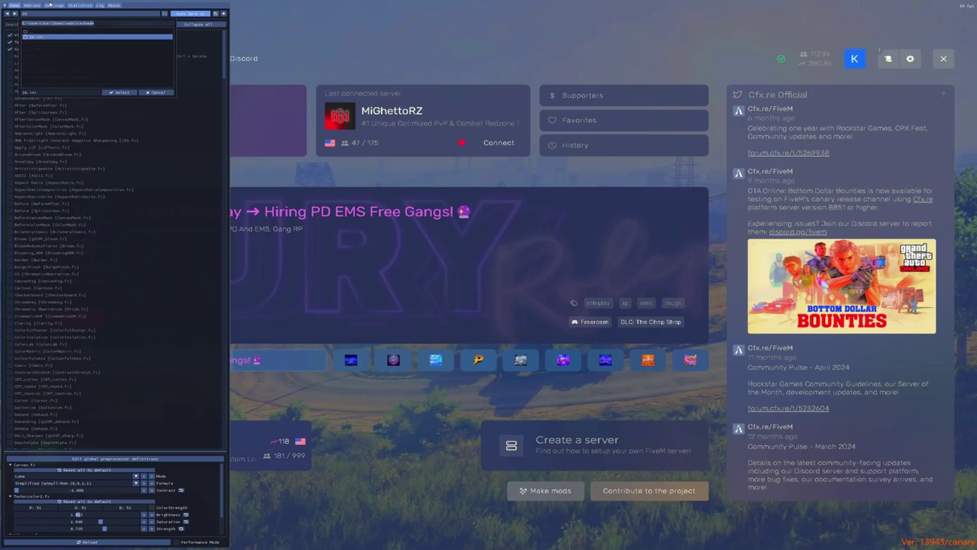
key("BackSpace")
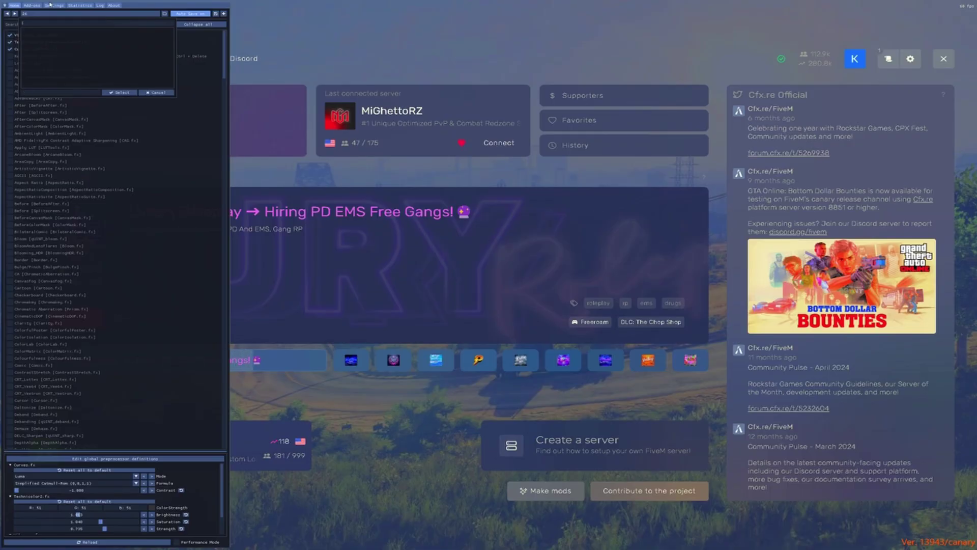
key("ctrl+v")
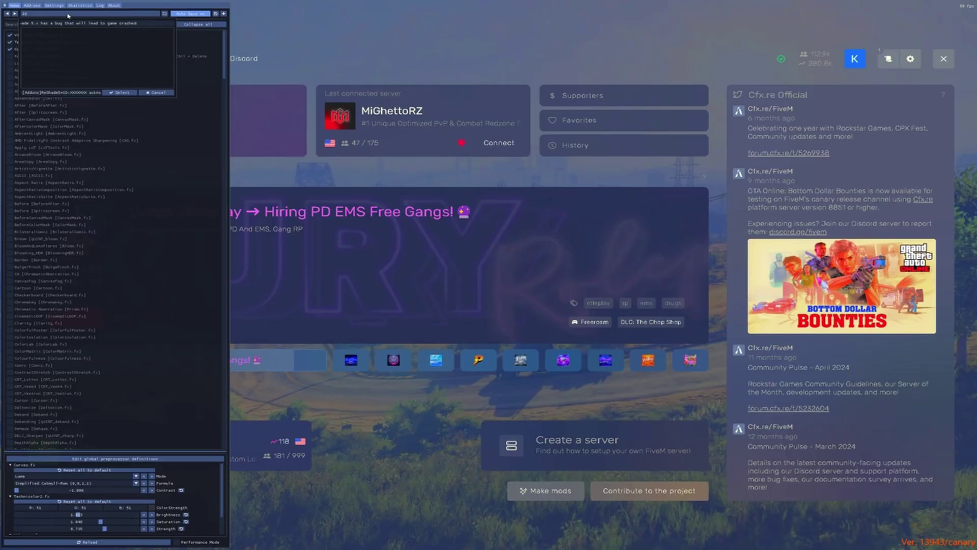
- Reopen the preset file browser and load 26.ini from the reshade folder in Downloads
left_click(113, 16)
left_click(109, 15)
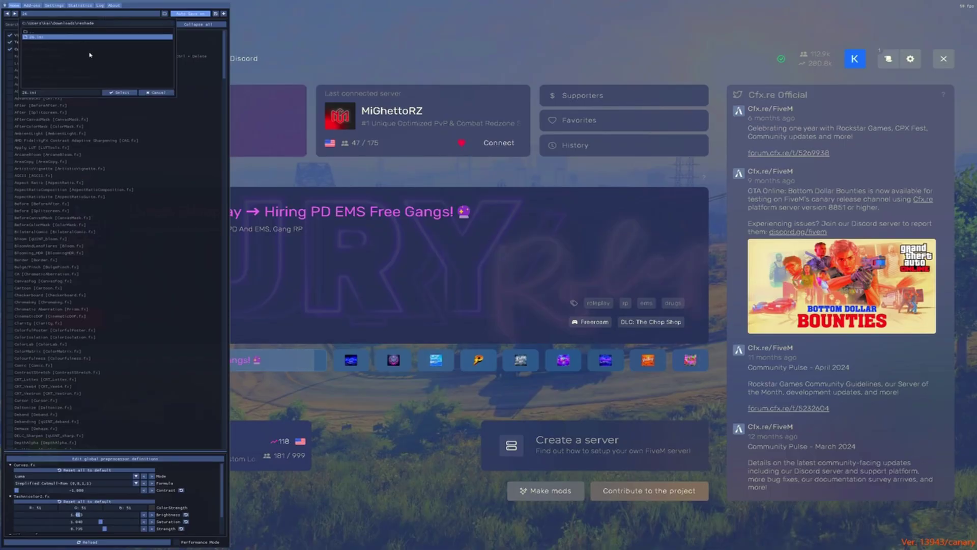
left_click(122, 93)
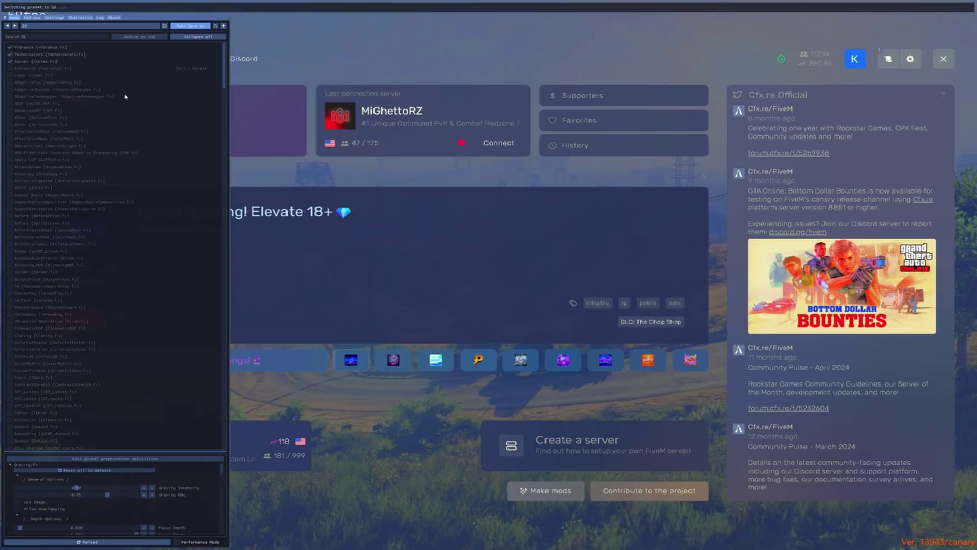